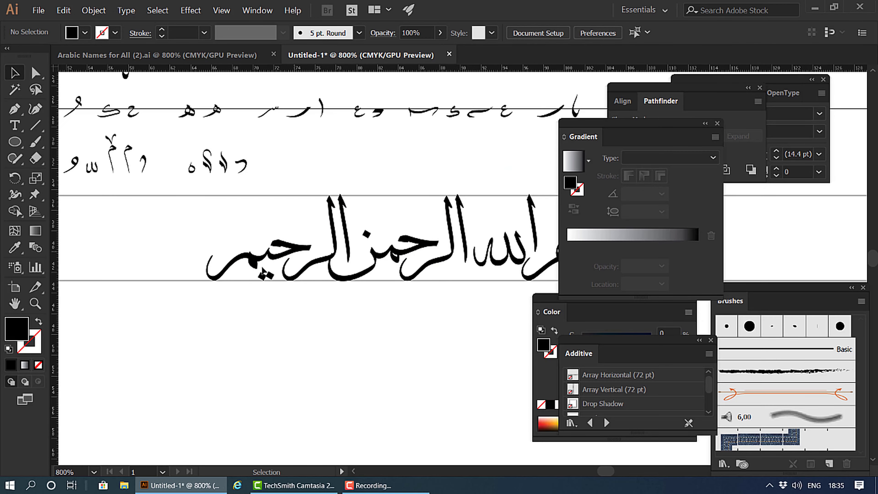
scroll(430, 269, "right", 3)
scroll(431, 269, "up", 3)
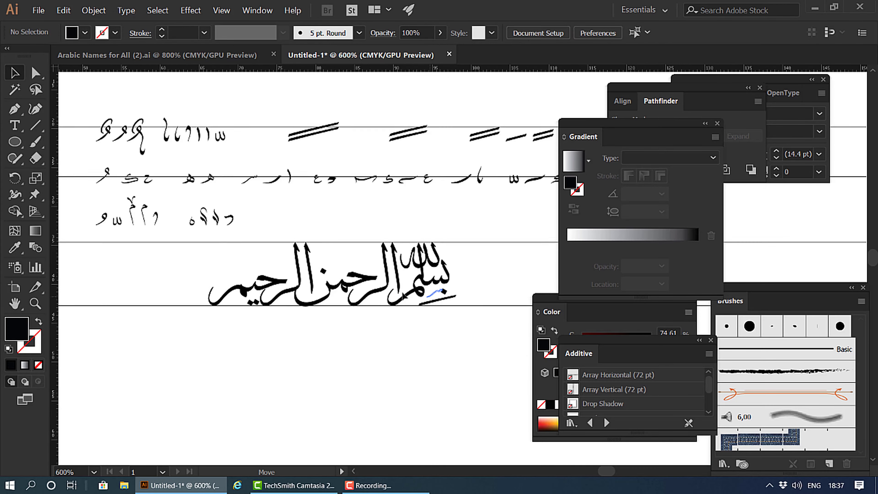
scroll(308, 217, "up", 3)
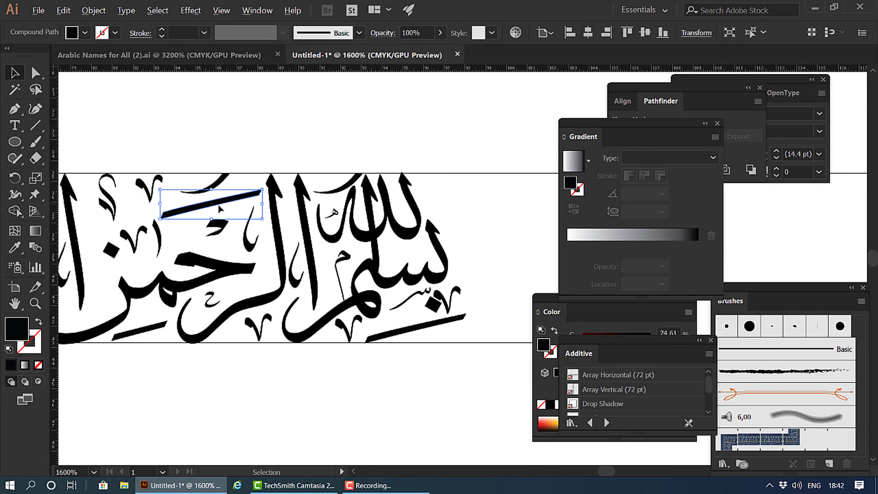
scroll(217, 204, "down", 4)
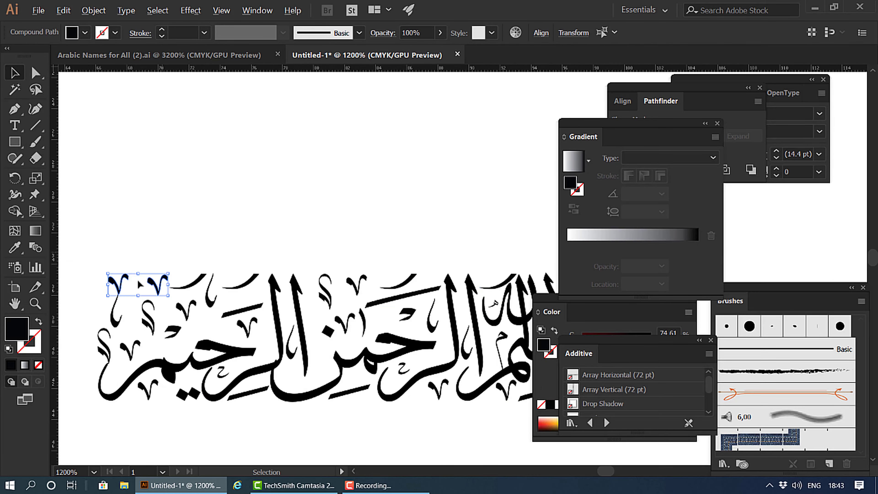
scroll(242, 294, "down", 2)
scroll(184, 331, "up", 5)
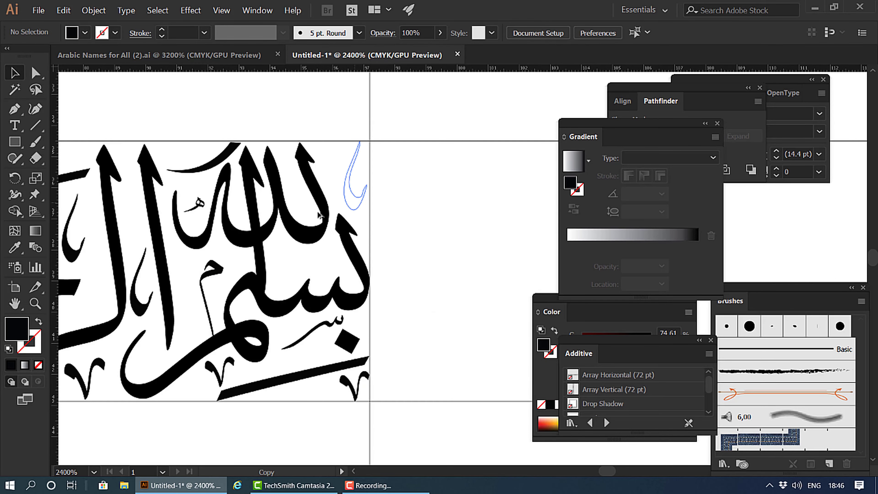
scroll(312, 263, "down", 5)
key("ctrl+n")
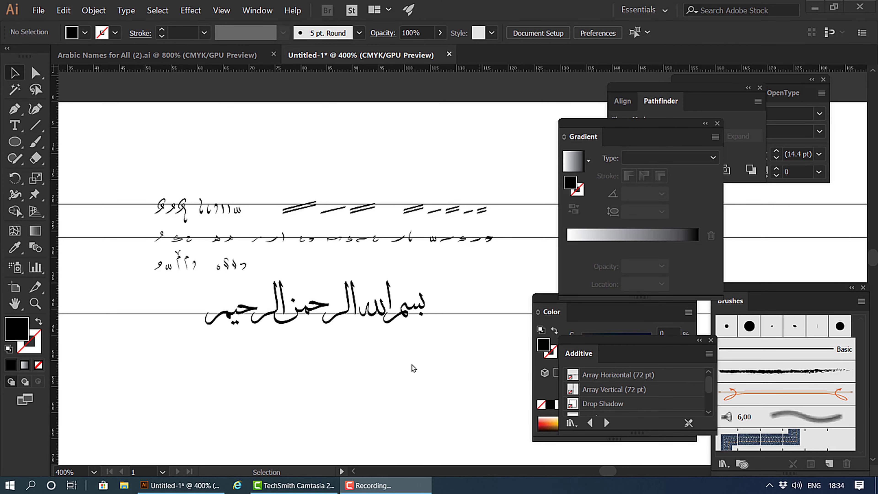
scroll(400, 348, "up", 3)
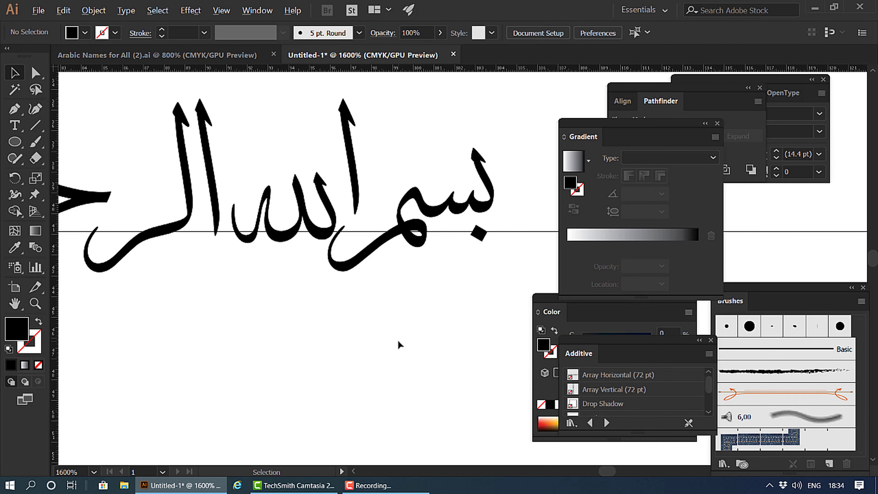
scroll(400, 344, "down", 4)
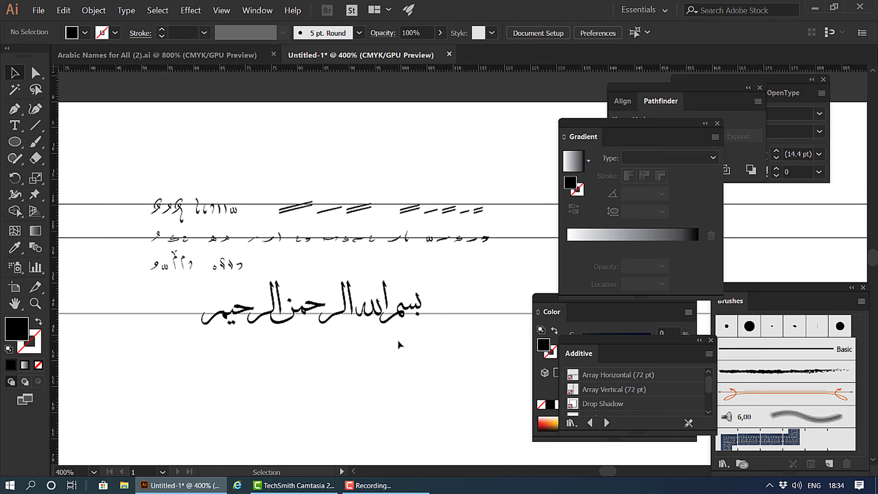
Move the horizontal line up to the tops of the Basmala's tall letters and place a copy along the bottom of its descenders
key("alt")
scroll(365, 316, "up", 1)
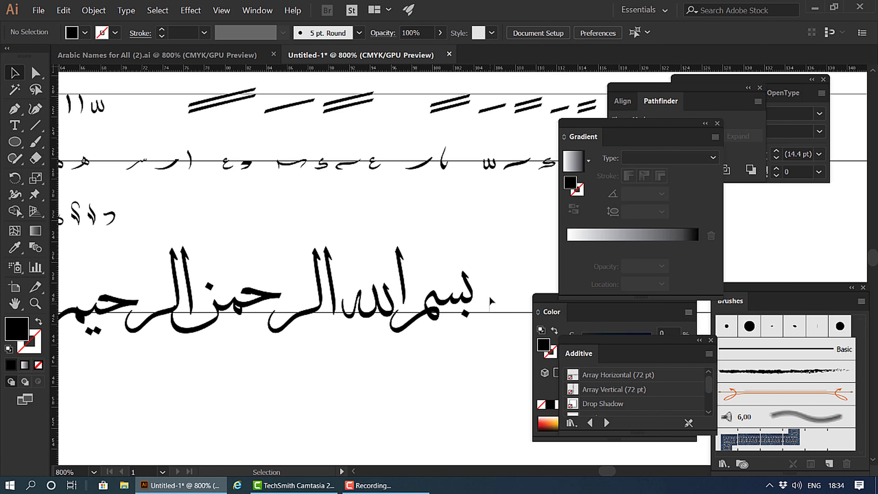
left_click_drag(492, 312, 494, 246)
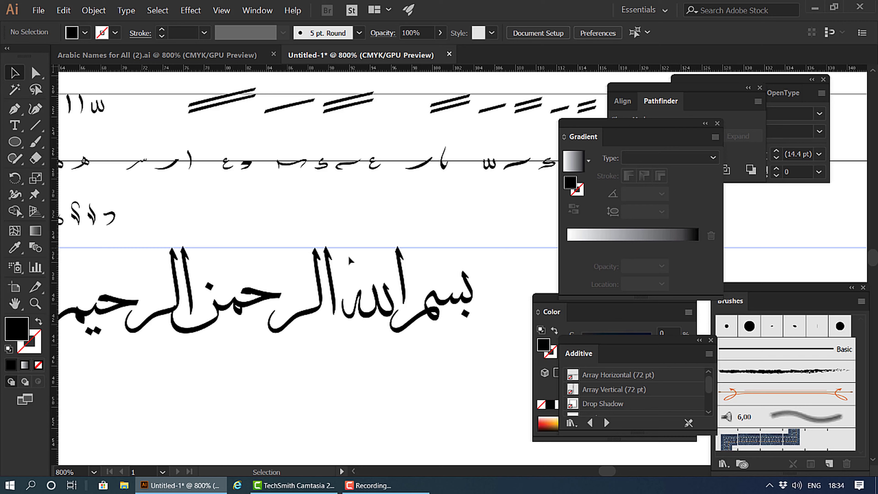
left_click(316, 250)
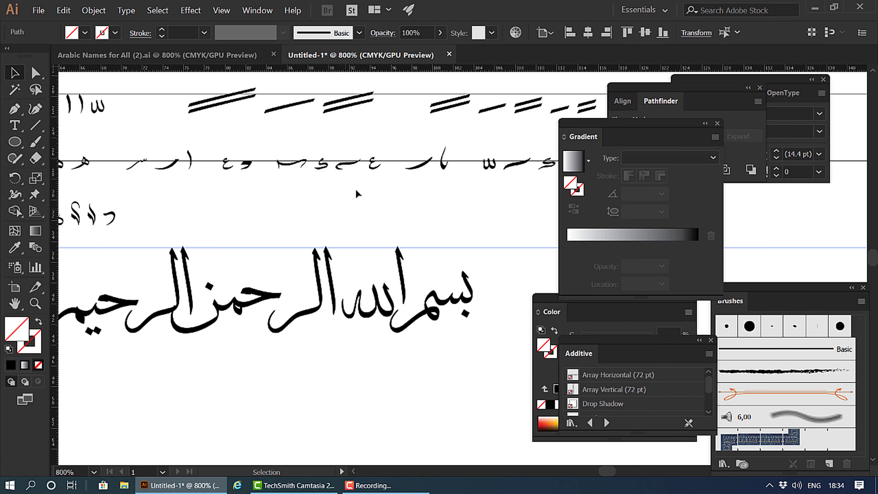
left_click_drag(411, 69, 367, 333)
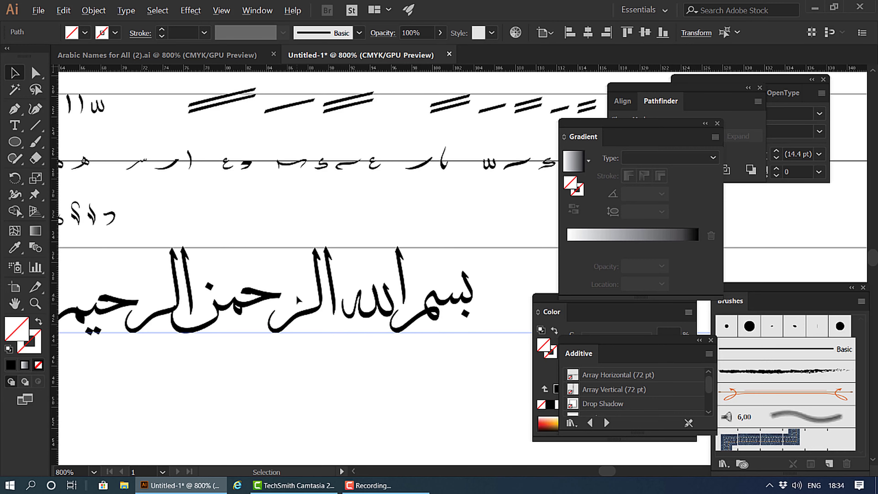
Move the حيم ending of the last word up and right until its tail sits on the lower line
scroll(297, 297, "down", 1)
left_click_drag(248, 311, 297, 331)
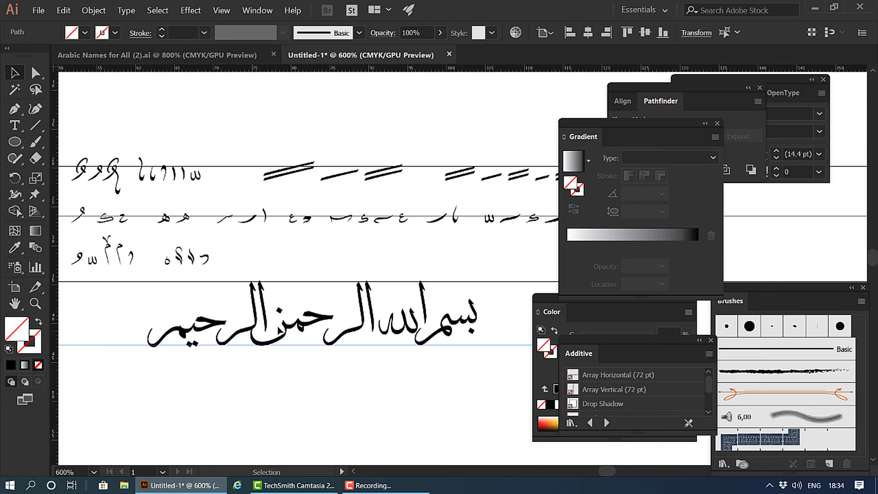
scroll(139, 342, "up", 3)
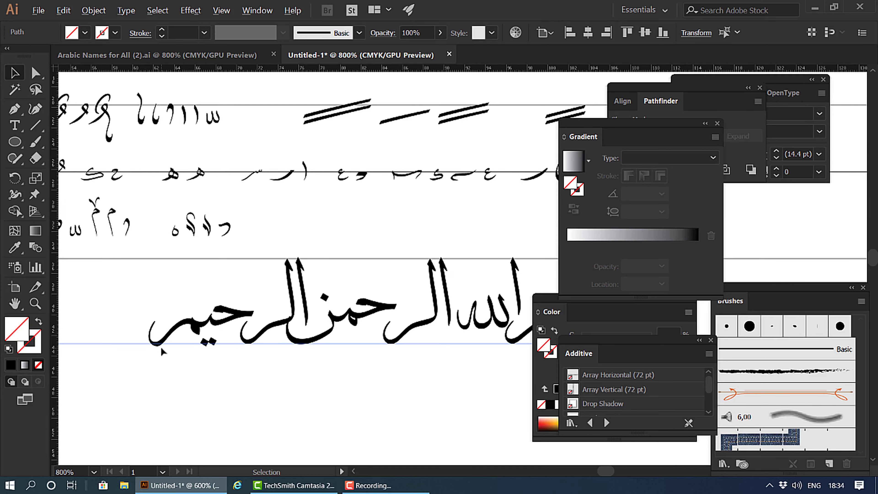
scroll(209, 317, "up", 1)
left_click(209, 316)
left_click(284, 294, "shift")
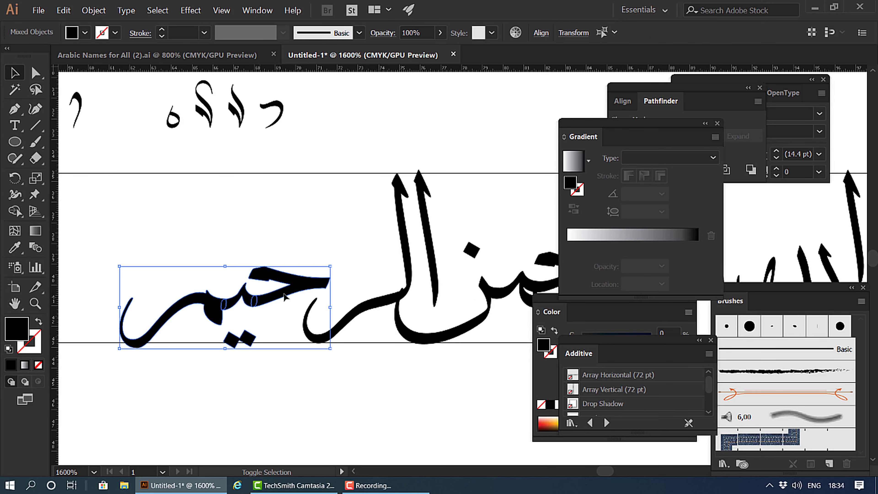
left_click_drag(283, 294, 298, 291)
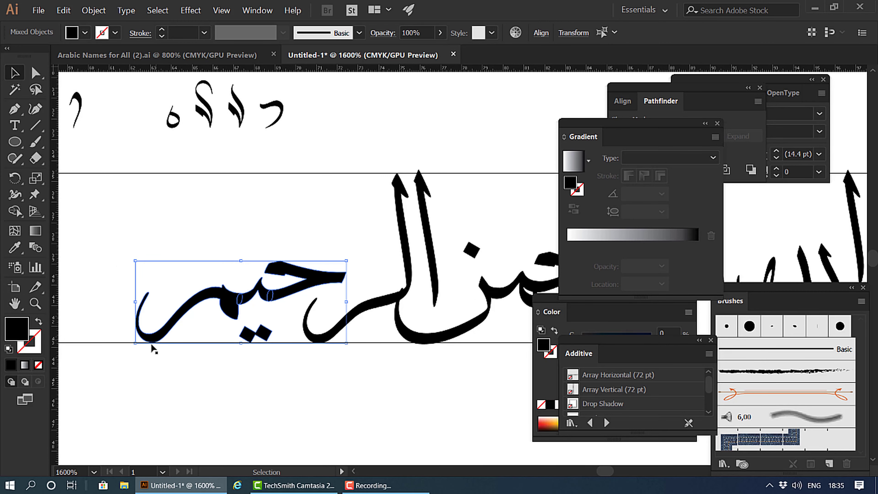
Fine-tune the position of the حيم ending so the lowest curve of its tail touches the lower line
scroll(152, 341, "up", 8)
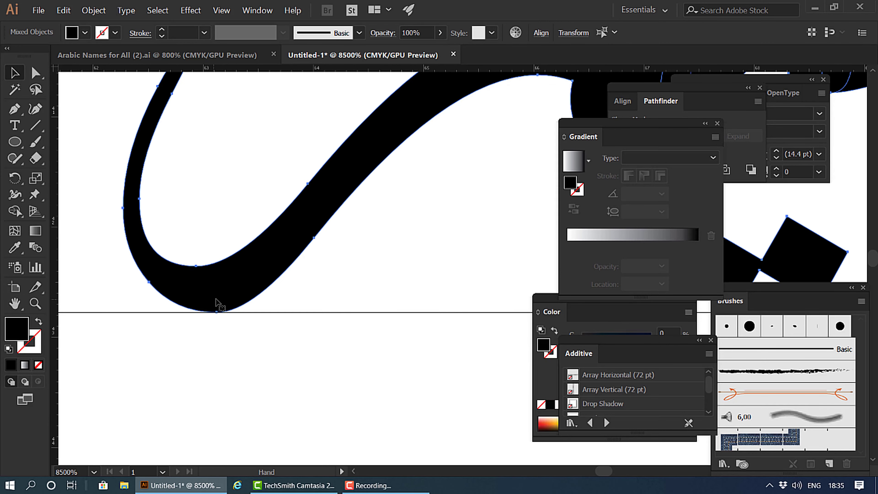
left_click_drag(221, 294, 223, 295)
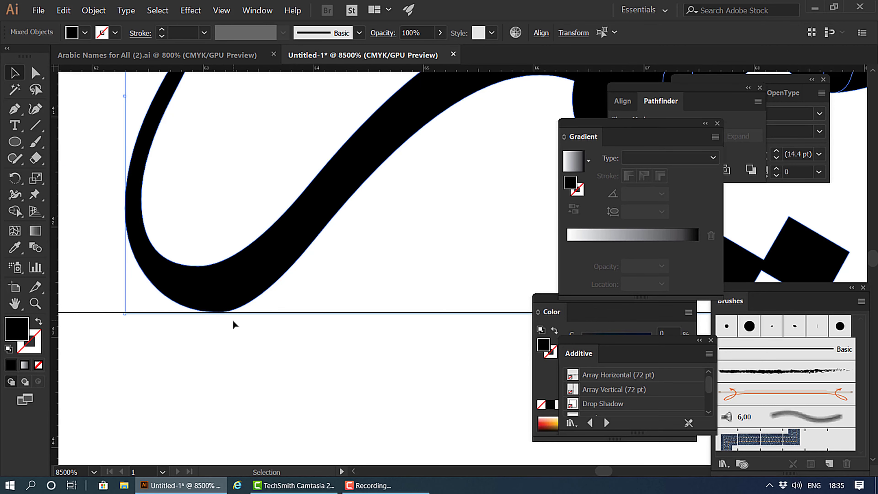
scroll(233, 319, "up", 10)
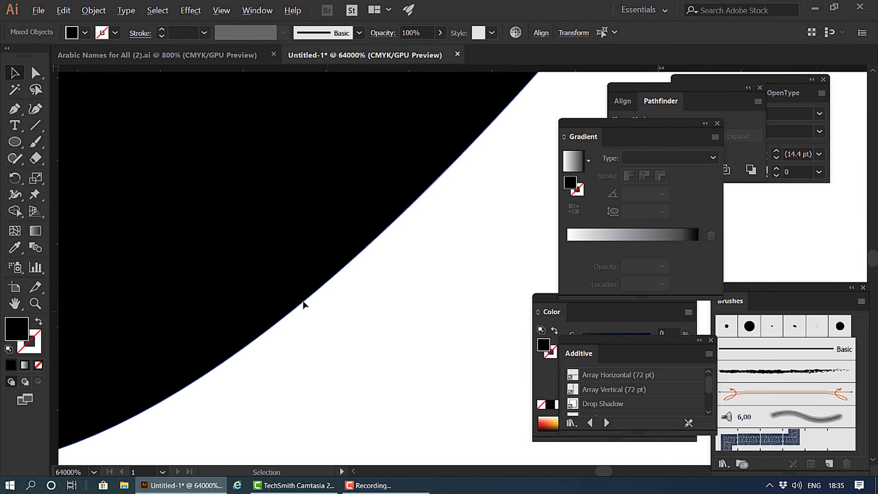
left_click_drag(303, 304, 359, 160)
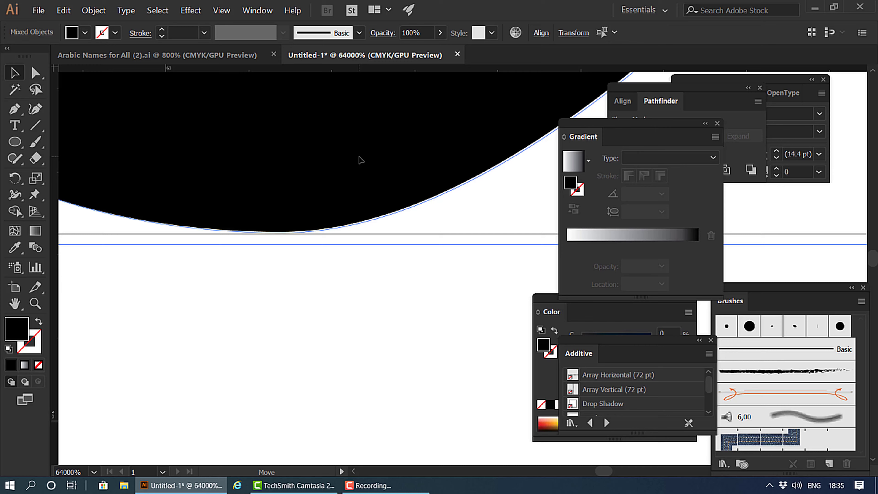
left_click(331, 269)
scroll(331, 270, "down", 6)
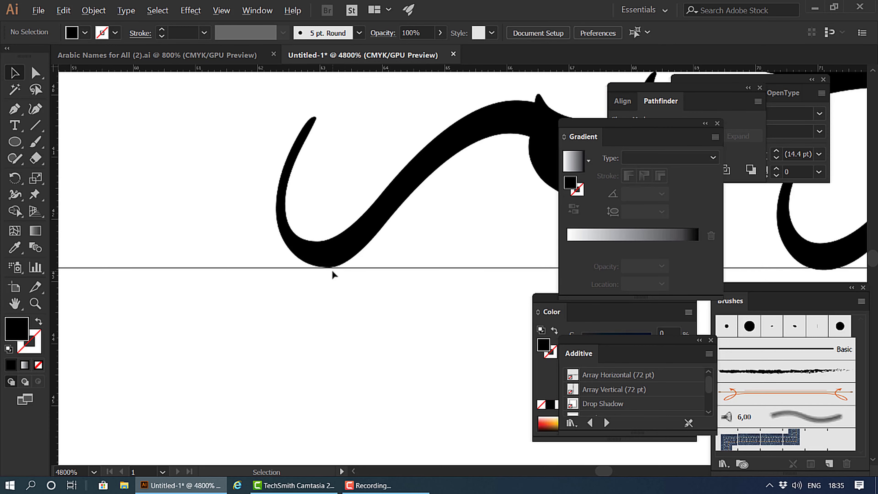
Nudge the حيم ending of الرحيم slightly right, closer to the preceding letters
scroll(331, 269, "down", 4)
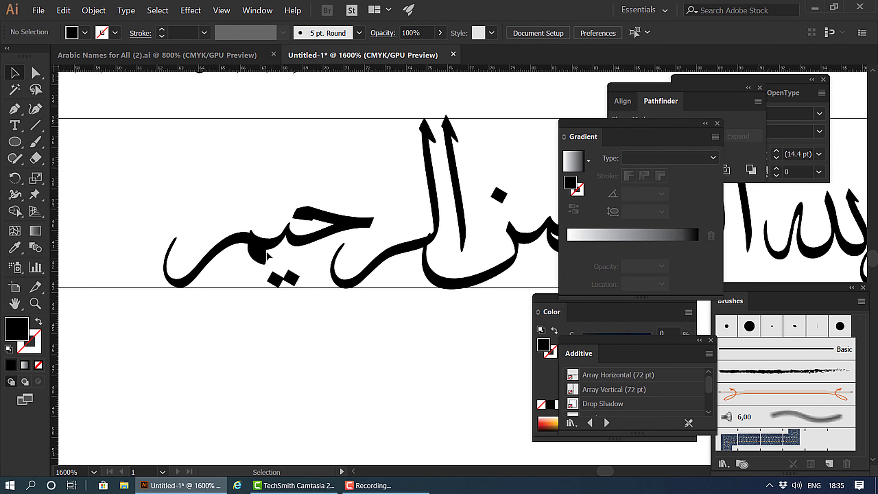
left_click_drag(196, 190, 316, 247)
key("Right")
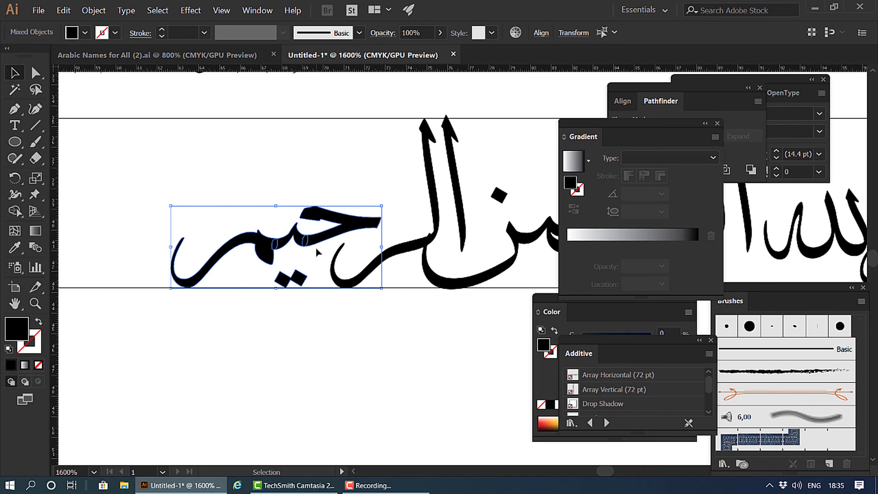
Shift الرحيم together with the حمن part of الرحمن right to tighten the spacing against the preceding الر
key("space")
left_click_drag(439, 287, 339, 288)
scroll(365, 263, "down", 1)
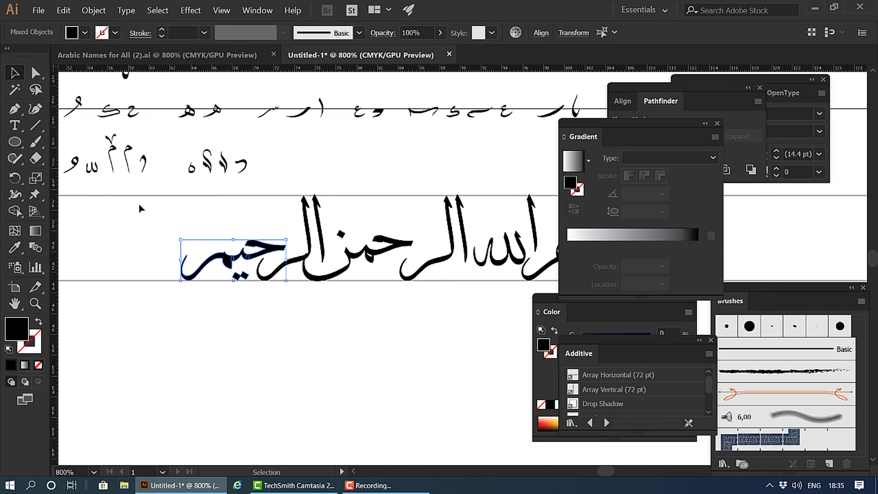
left_click_drag(139, 204, 393, 265)
key("Right")
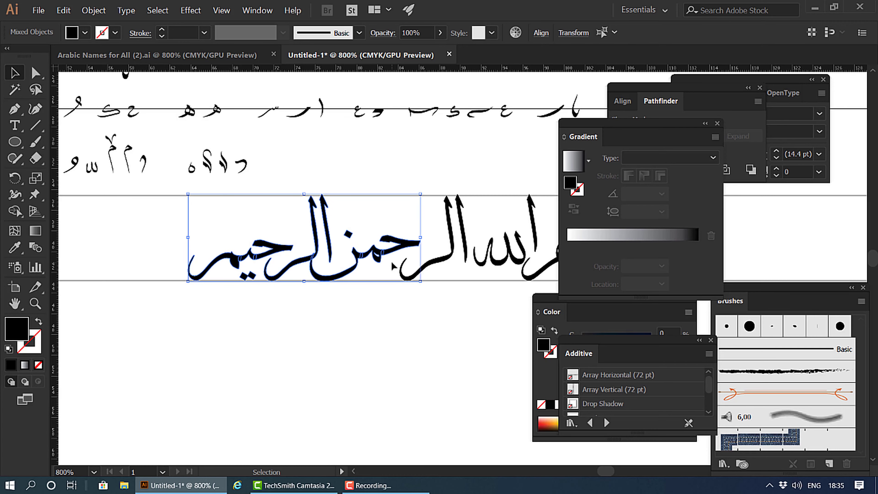
key("Right")
key("Right")
key("Right")
key("Right")
key("Right")
key("Right")
key("Right")
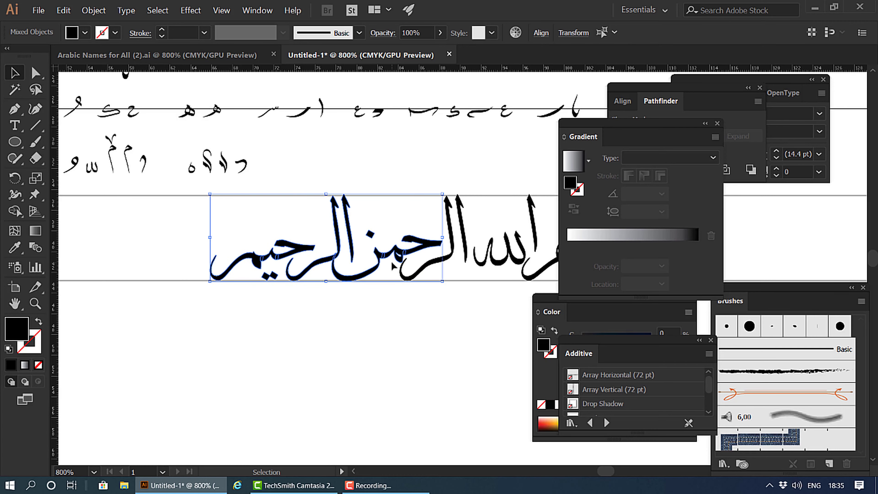
key("Left")
key("Left")
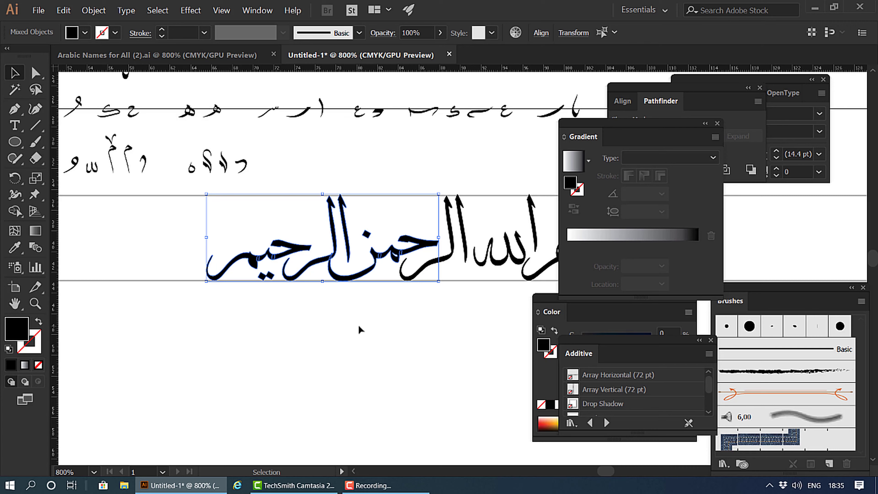
left_click(359, 326)
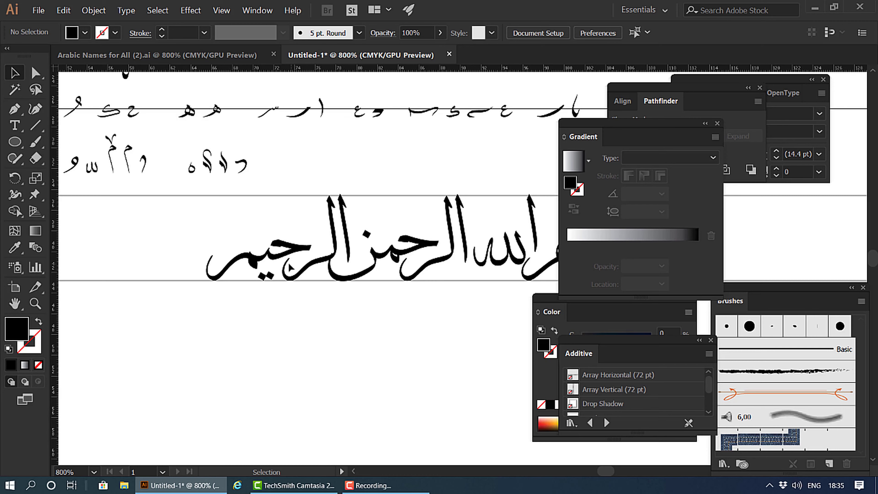
Select both pieces of the حيم ending of الرحيم and nudge them right to tighten the word
left_click(294, 255)
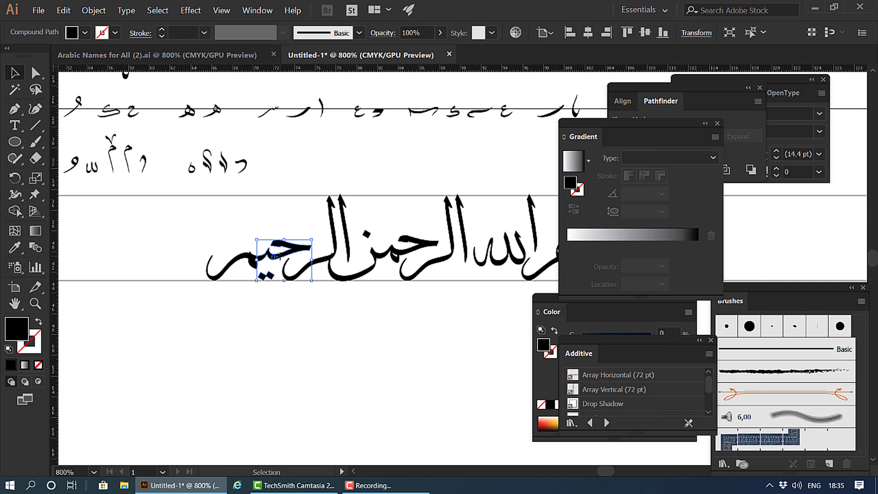
double_click(281, 260)
double_click(242, 218)
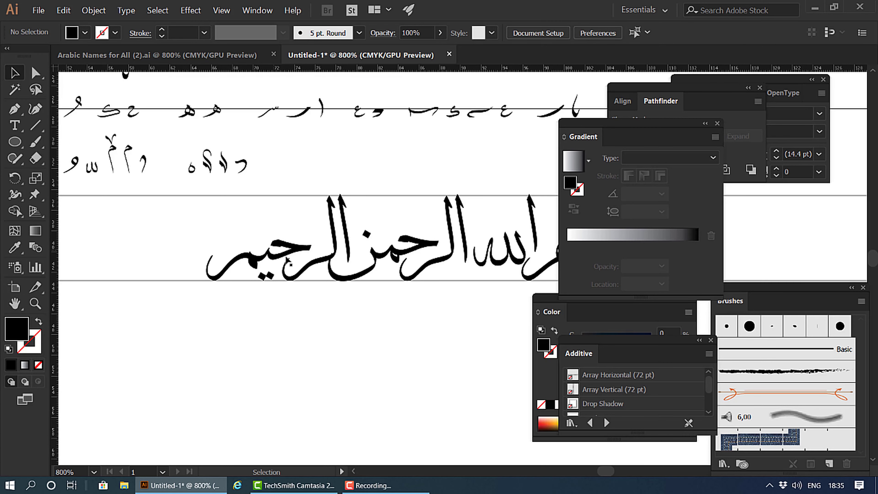
left_click(260, 256)
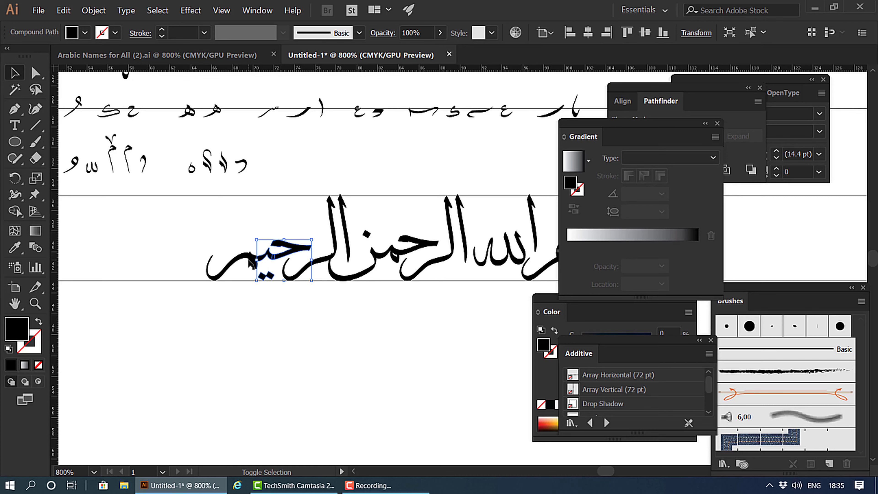
left_click(251, 263, "shift")
key("Right")
key("Right")
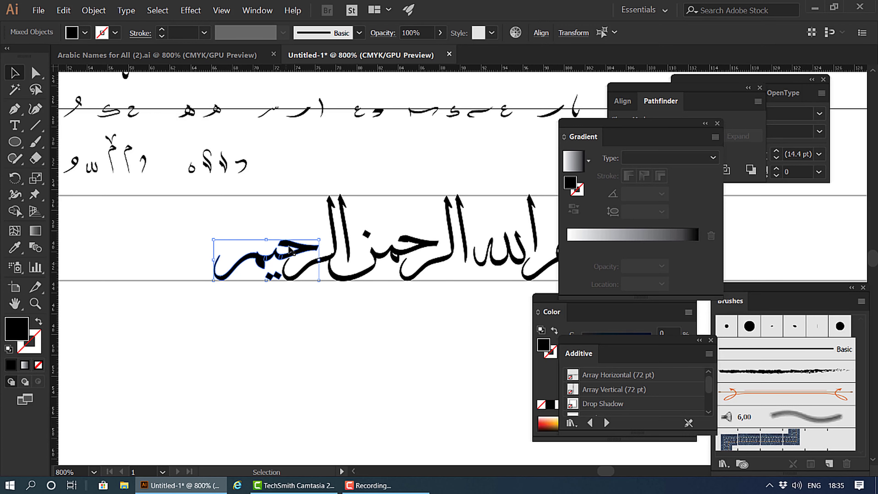
left_click(335, 302)
Isolate the compound path containing الله and delete its لله letters, keeping the standing alif
key("space")
left_click_drag(415, 284, 294, 287)
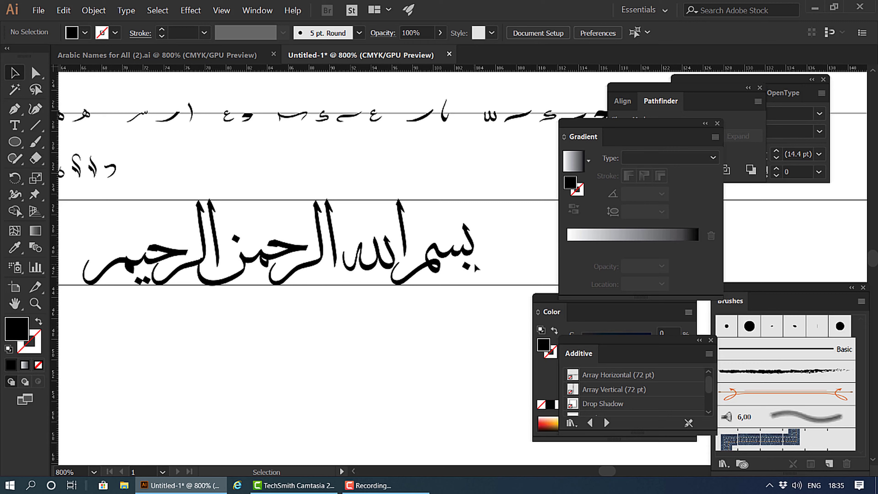
left_click_drag(403, 233, 347, 272)
key("ctrl+z")
double_click(386, 263)
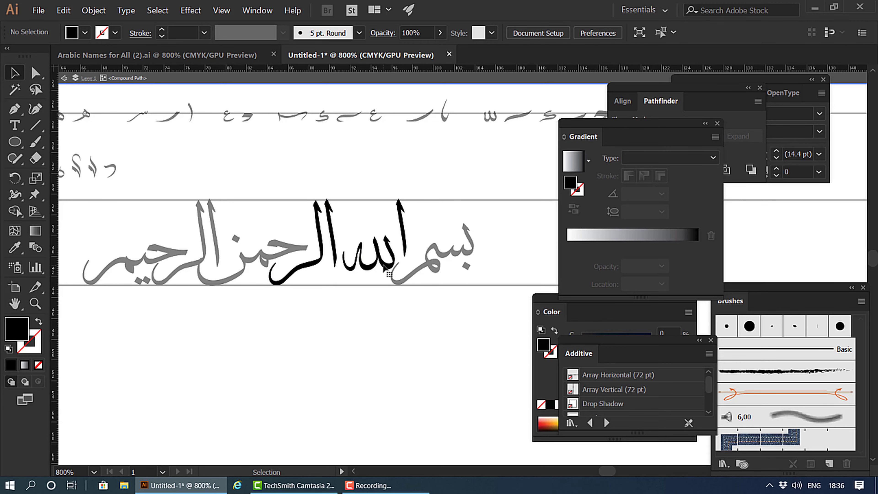
left_click(370, 257)
key("Delete")
double_click(490, 239)
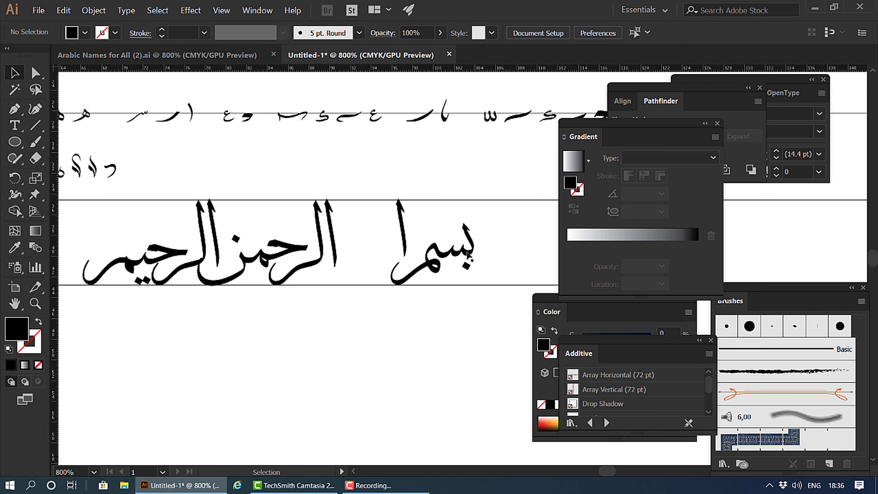
Move the word بسم left, across the standing alif and up against الرحمن
left_click(467, 253)
left_click_drag(501, 241, 432, 271)
key("Left")
key("Left")
key("Left")
key("Left")
key("Left")
key("Left")
key("Left")
key("Left")
key("Left")
key("Left")
key("Left")
key("Left")
key("Left")
key("Left")
key("Left")
key("Left")
key("Left")
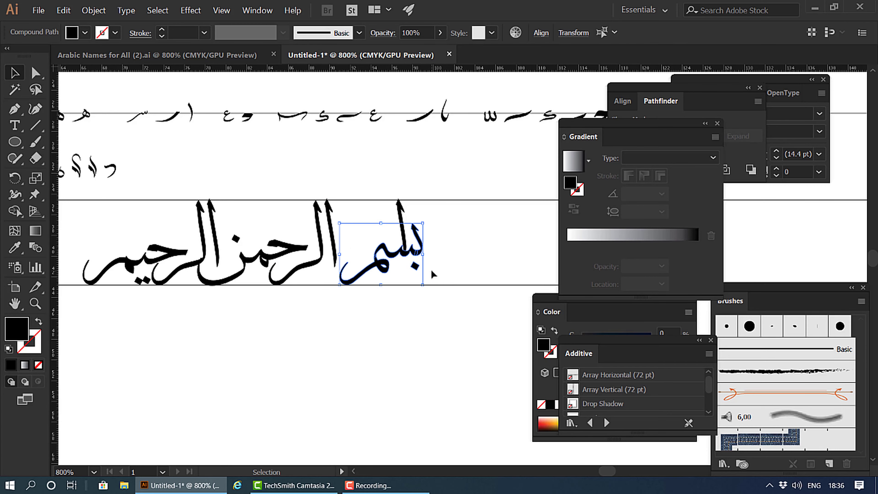
Nudge بسم left onto the standing alif and paste the لله letters, placing them above it
key("Left")
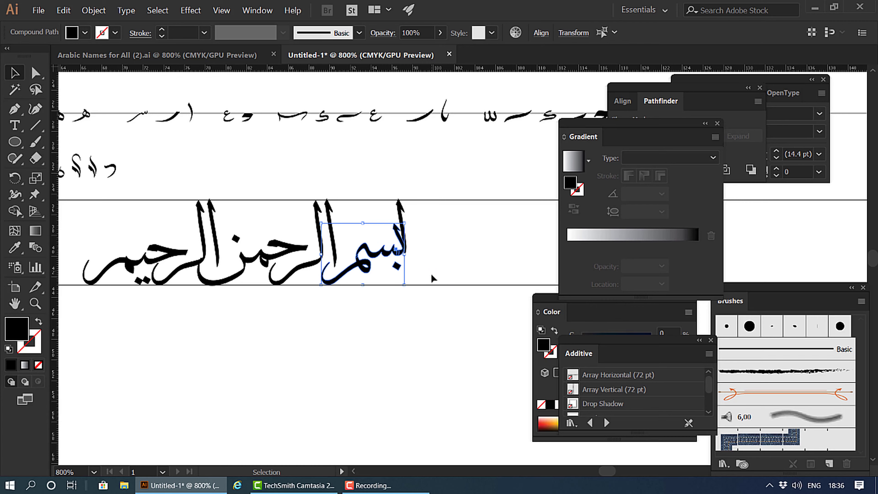
left_click(401, 324)
key("ctrl+v")
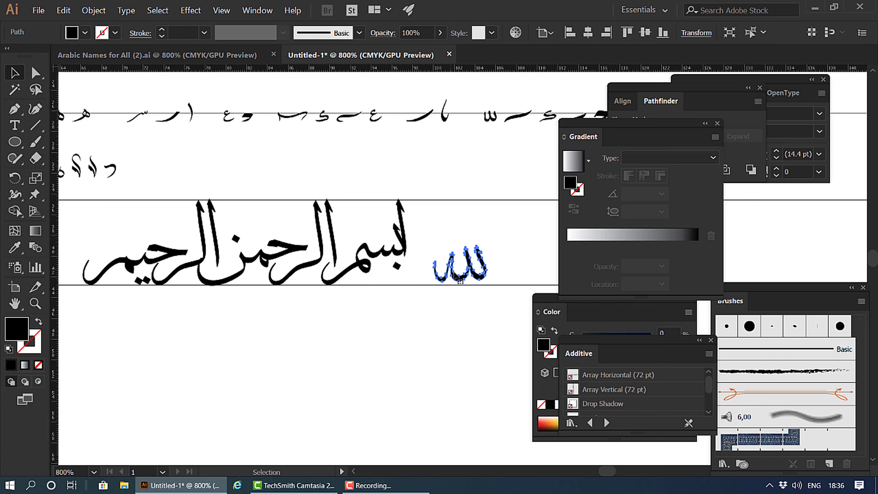
left_click_drag(457, 279, 361, 234)
left_click(447, 235)
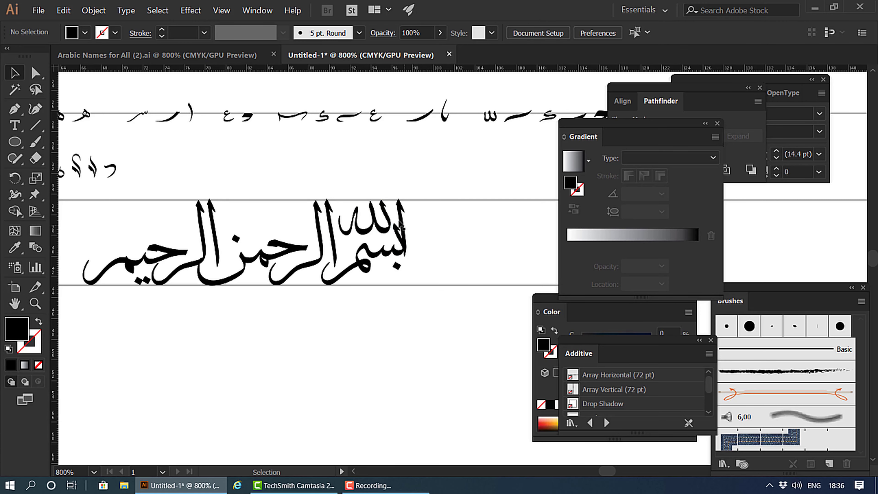
Isolate the compound path holding the standing alif and move only that alif left, through لله and into بسم
scroll(401, 225, "up", 1)
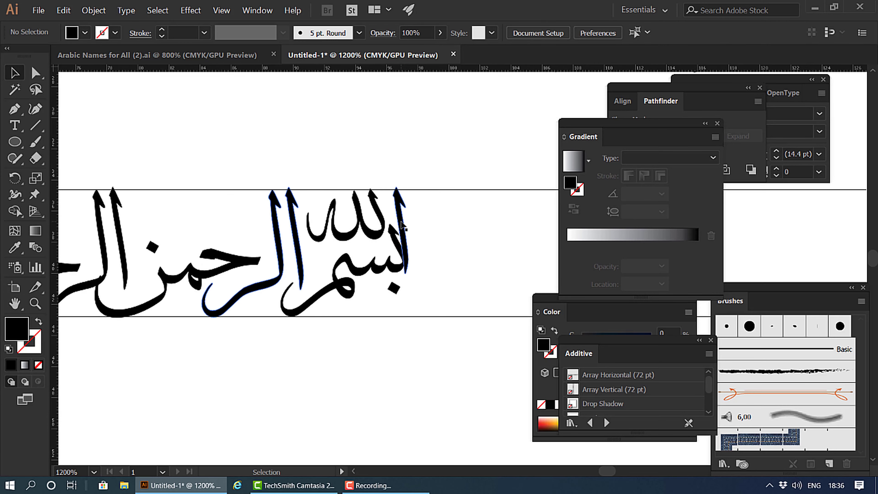
left_click_drag(402, 225, 356, 223)
key("ctrl+z")
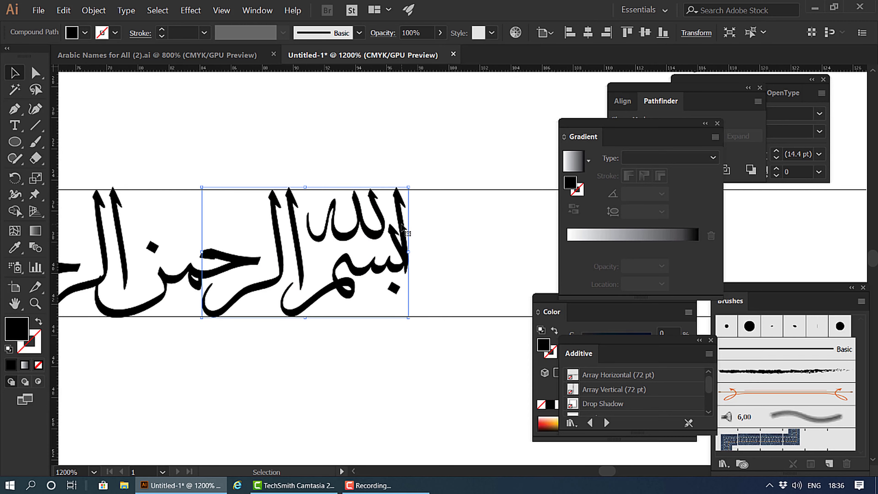
double_click(402, 229)
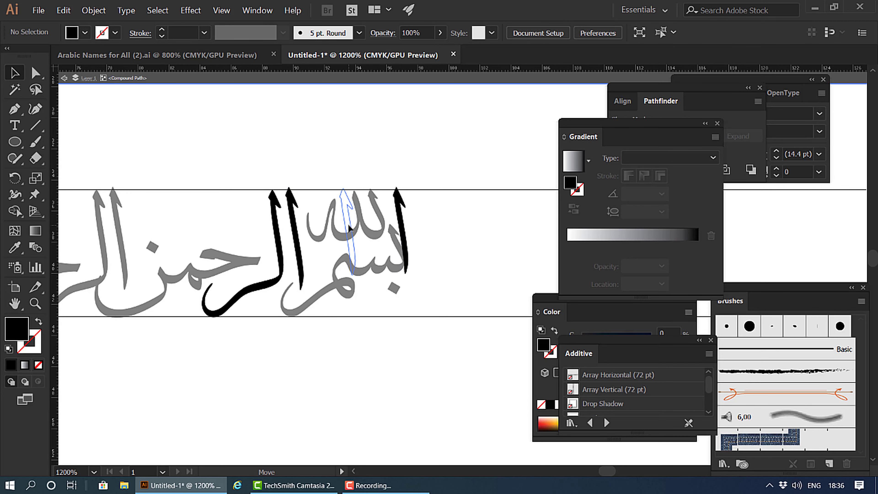
left_click(349, 230)
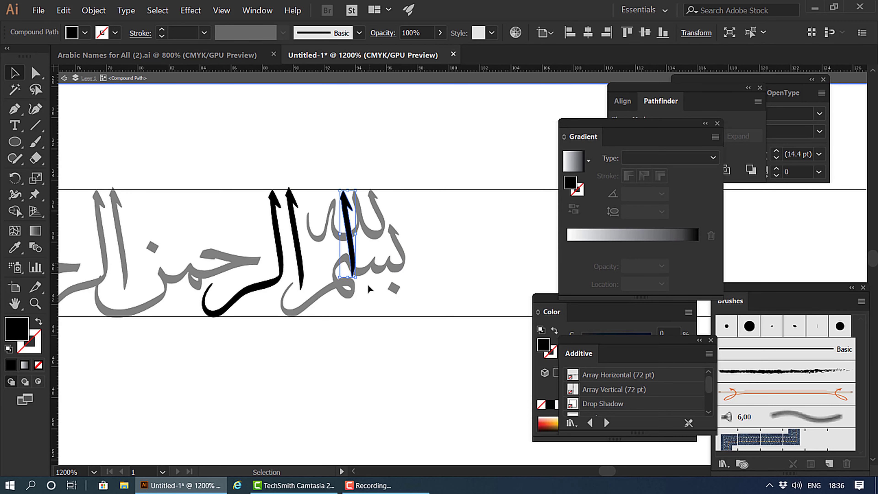
double_click(370, 303)
Shorten the moved alif by pulling its lower anchor points up until its foot meets the teeth of بسم
scroll(358, 291, "up", 2)
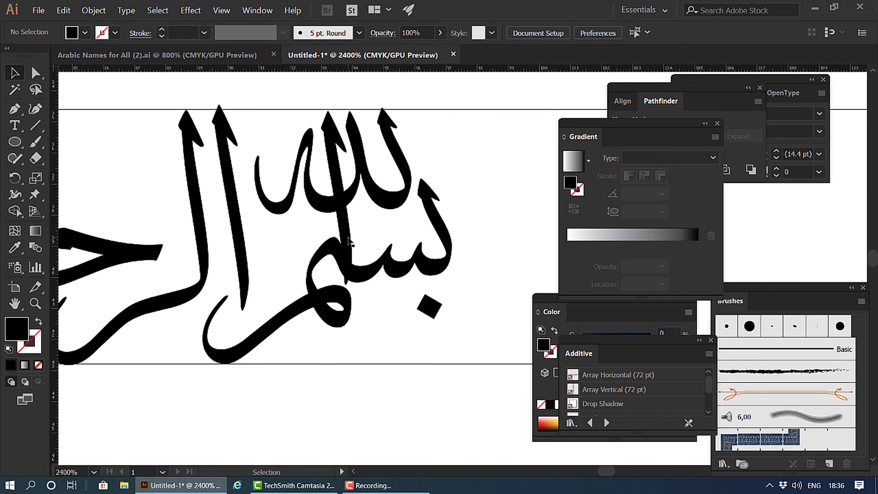
double_click(347, 275)
left_click(350, 266)
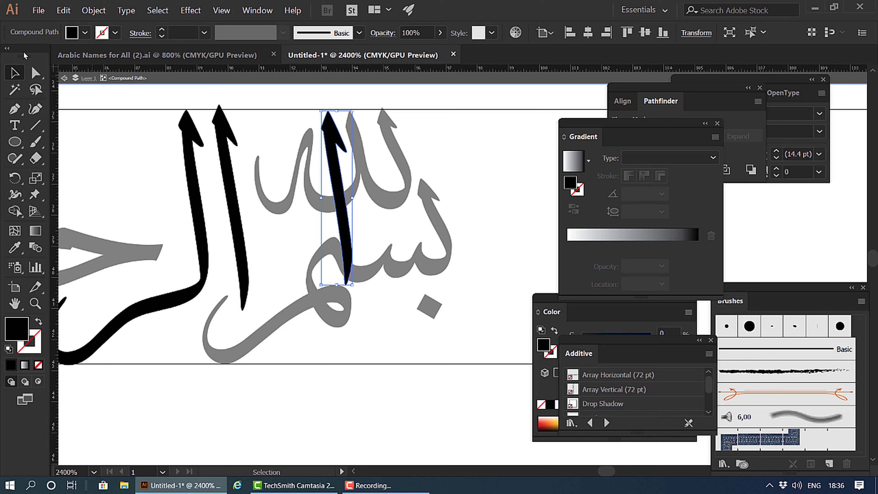
left_click(36, 73)
mouse_move(324, 202)
left_mouse_down()
mouse_move(373, 308)
mouse_move(346, 282)
mouse_move(346, 268)
left_mouse_up()
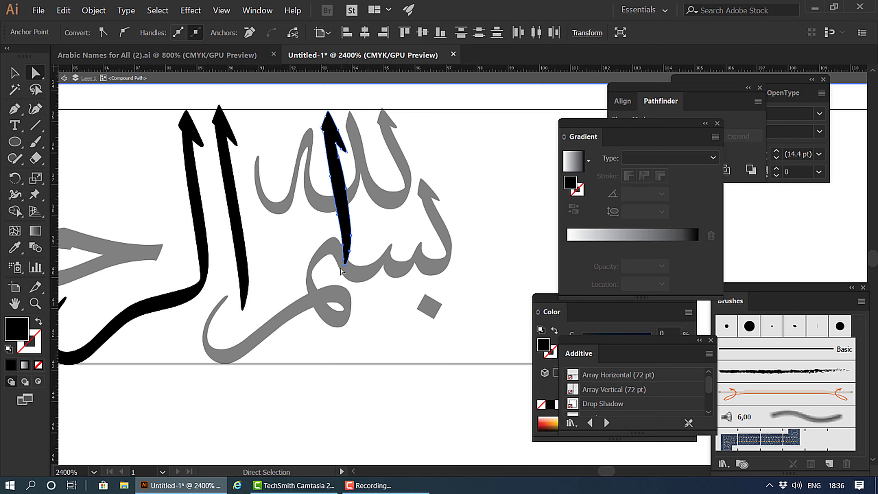
mouse_move(340, 272)
left_mouse_down()
mouse_move(350, 287)
mouse_move(343, 273)
left_mouse_up()
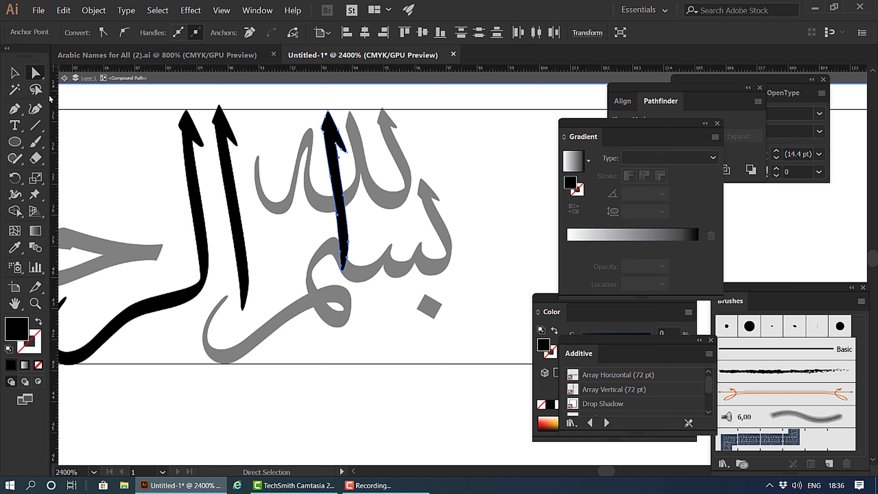
left_click(15, 73)
double_click(472, 189)
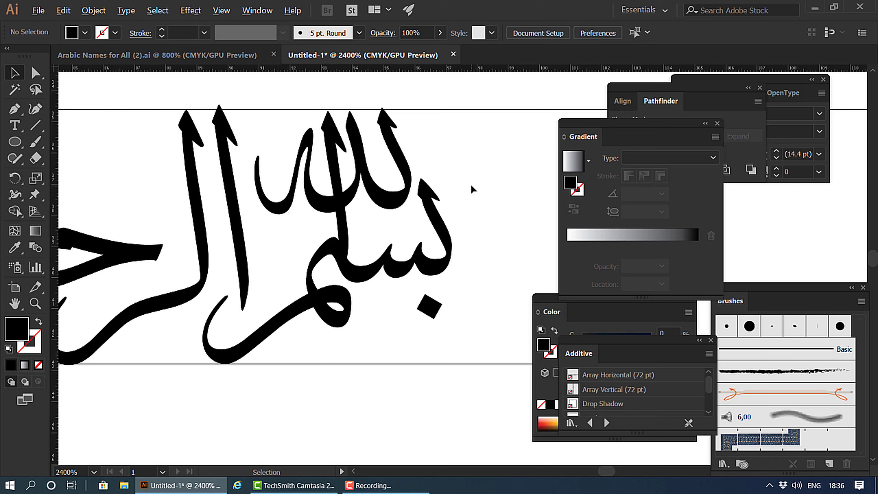
Isolate the الر compound path of الرحيم and shift its first alif slightly right, away from the lam
scroll(461, 204, "down", 1)
left_click_drag(407, 239, 339, 289)
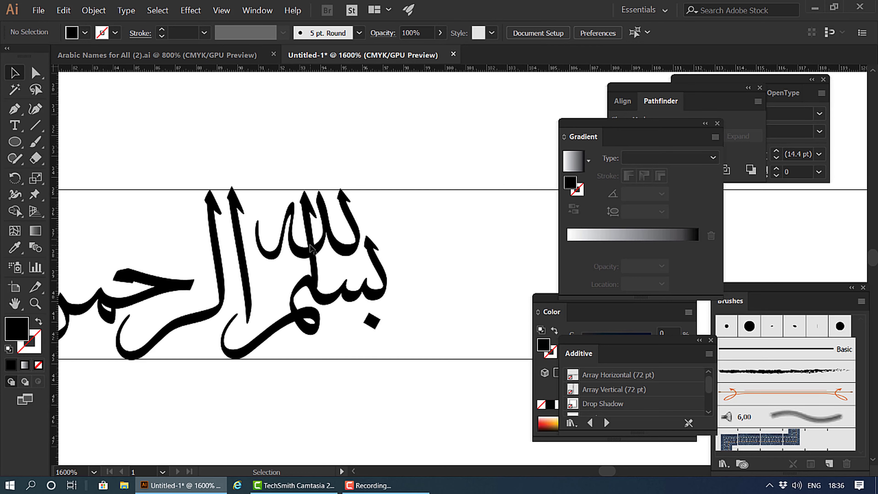
scroll(433, 242, "down", 2)
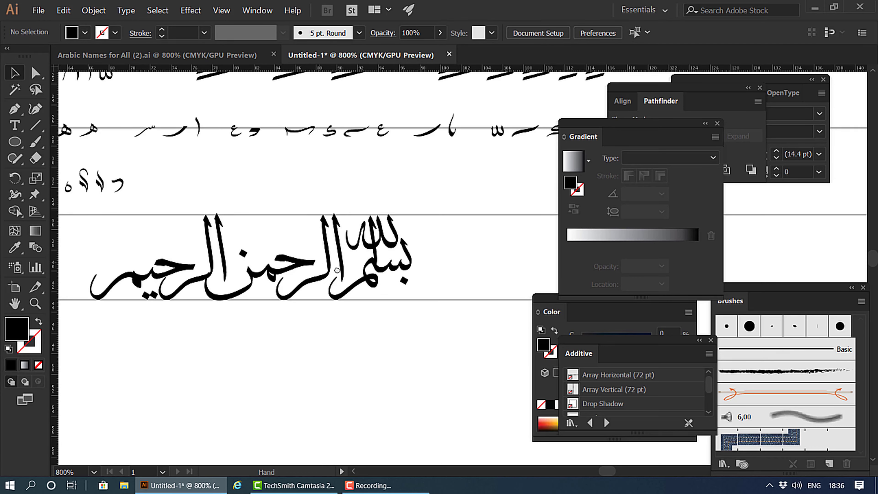
left_click_drag(432, 242, 490, 259)
left_click_drag(379, 282, 348, 273)
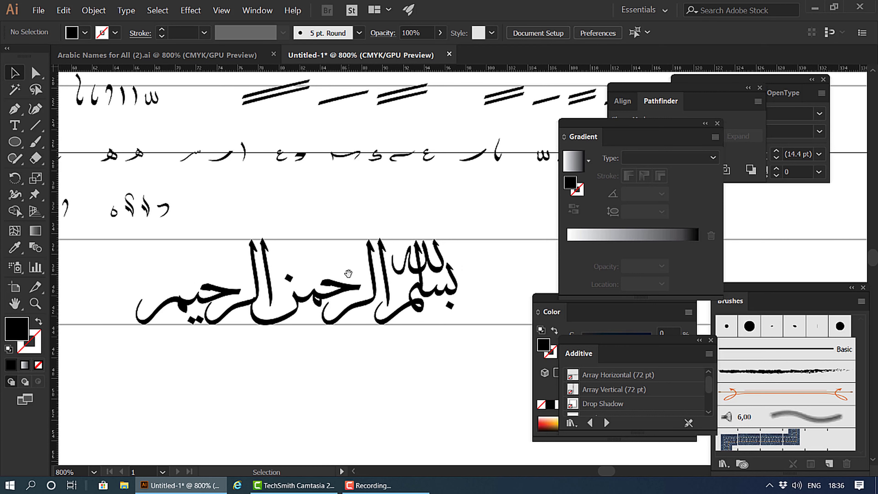
scroll(283, 284, "up", 2)
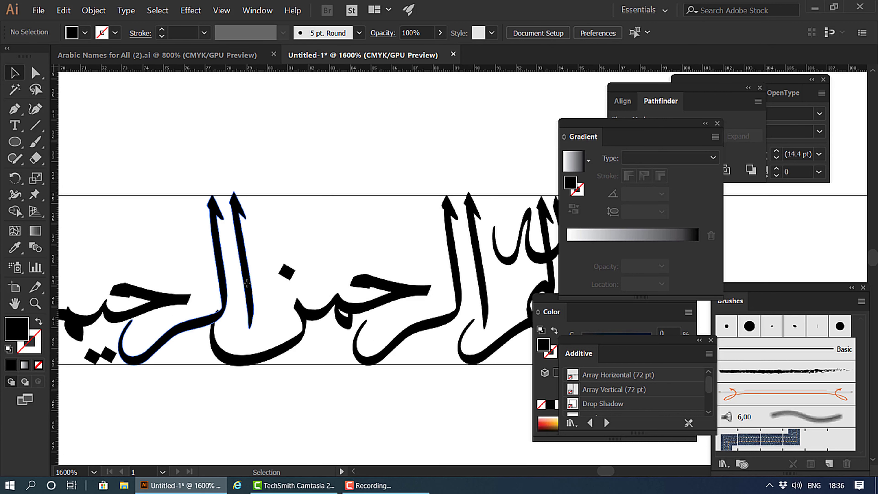
double_click(250, 274)
left_click(248, 263)
left_click_drag(247, 263, 255, 266)
left_click(514, 291)
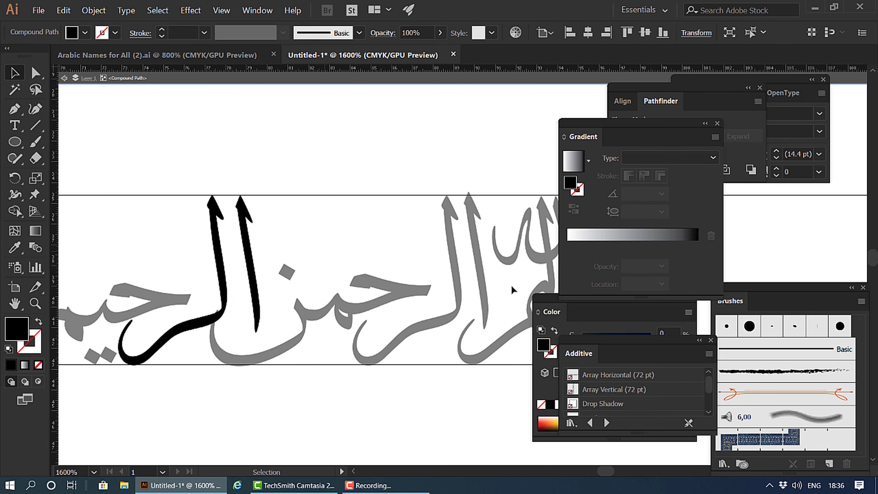
Isolate the first alif of الرحمن, lower its tip to the upper horizontal line and shift it slightly right
double_click(489, 270)
left_click(479, 246)
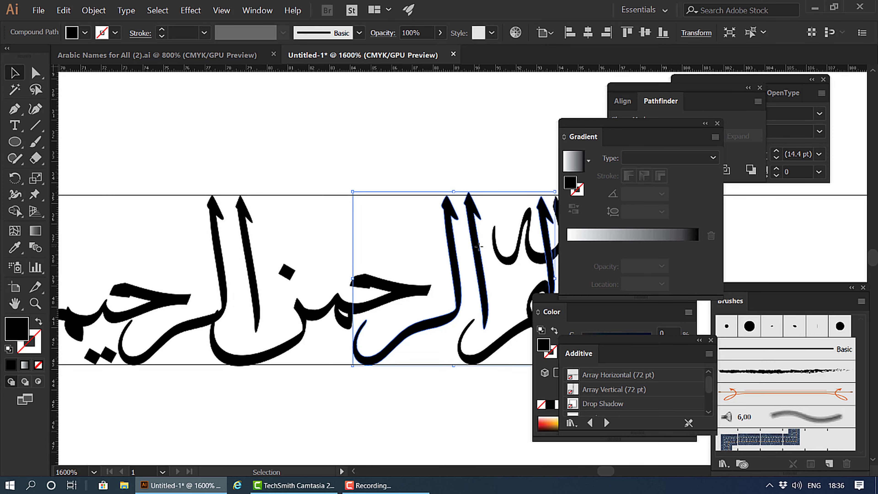
scroll(478, 246, "up", 15)
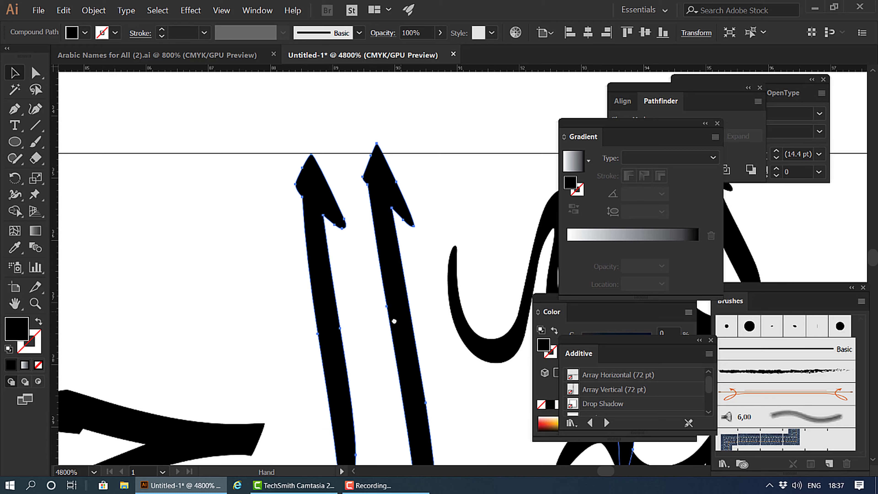
left_click_drag(324, 227, 305, 227)
double_click(291, 173)
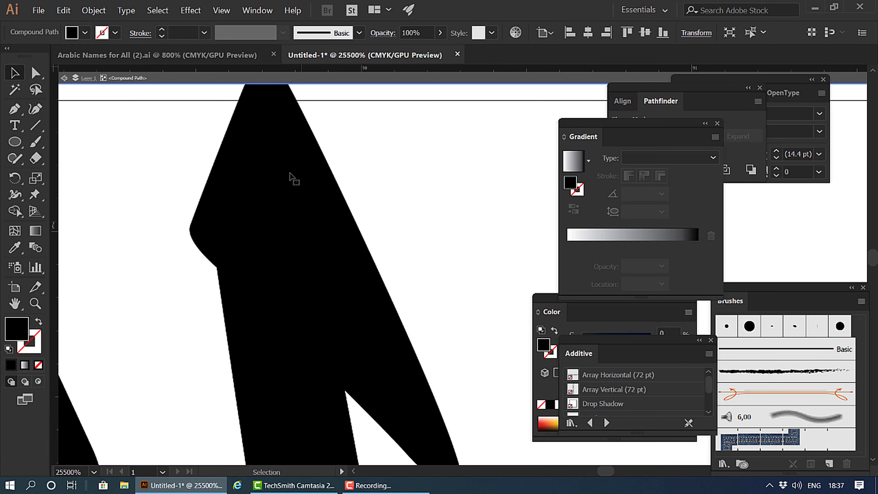
left_click_drag(290, 173, 289, 229)
scroll(288, 229, "down", 6)
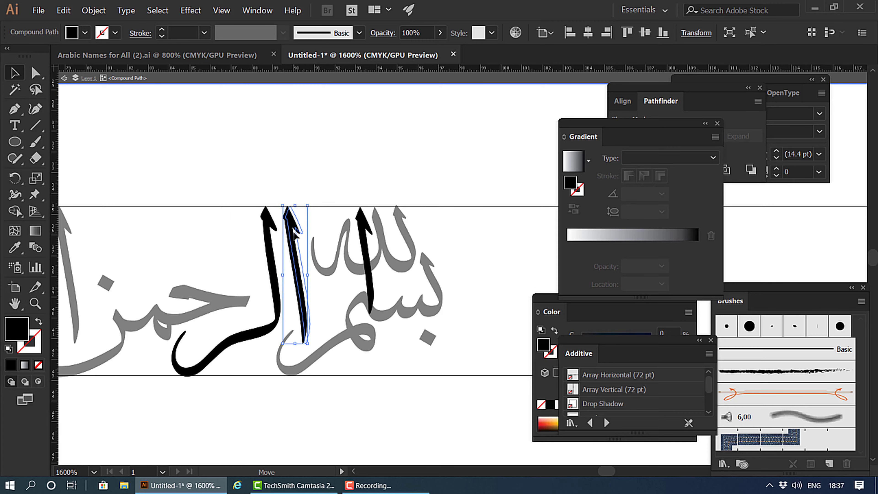
double_click(314, 187)
scroll(335, 201, "down", 3)
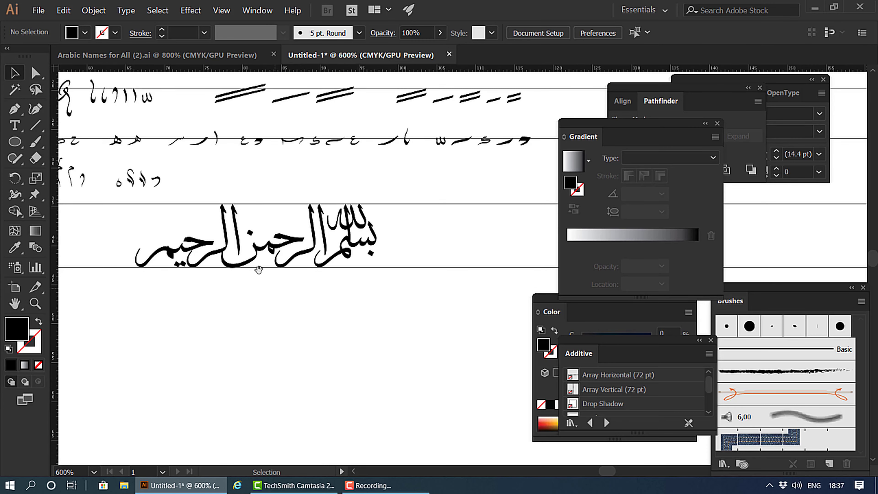
Bring the single diagonal kasra stroke from the top sample row to beneath بسم, near the lower line
left_click_drag(259, 270, 231, 313)
left_click_drag(257, 214, 318, 209)
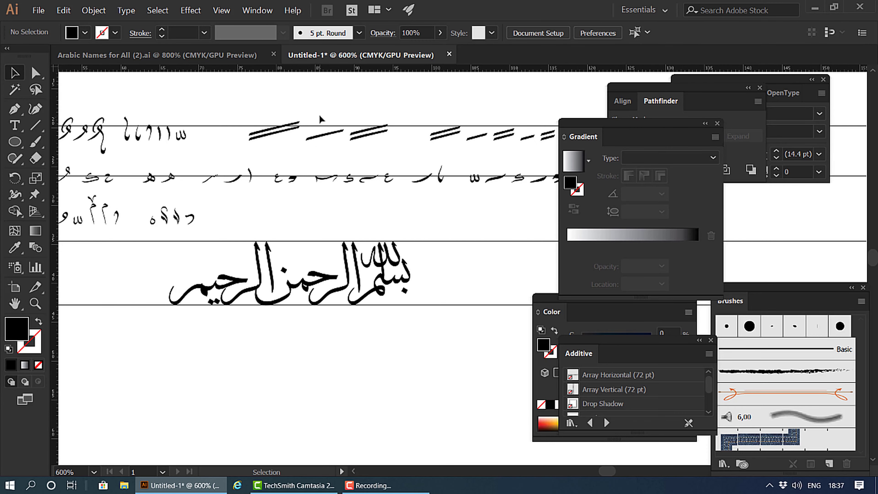
mouse_move(320, 140)
left_mouse_down()
mouse_move(402, 304)
mouse_move(393, 303)
left_mouse_up()
left_click(439, 272)
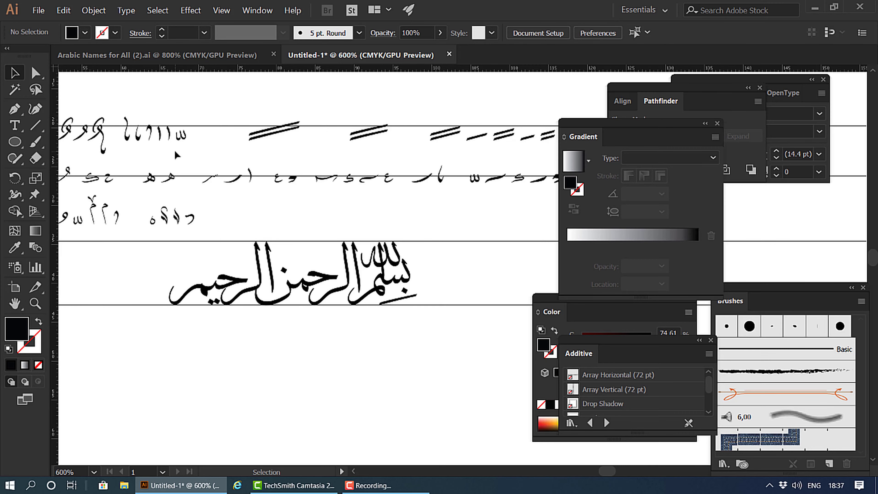
Bring the small س mark from the middle sample row to the space beneath the teeth of بسم
scroll(170, 152, "left", 2)
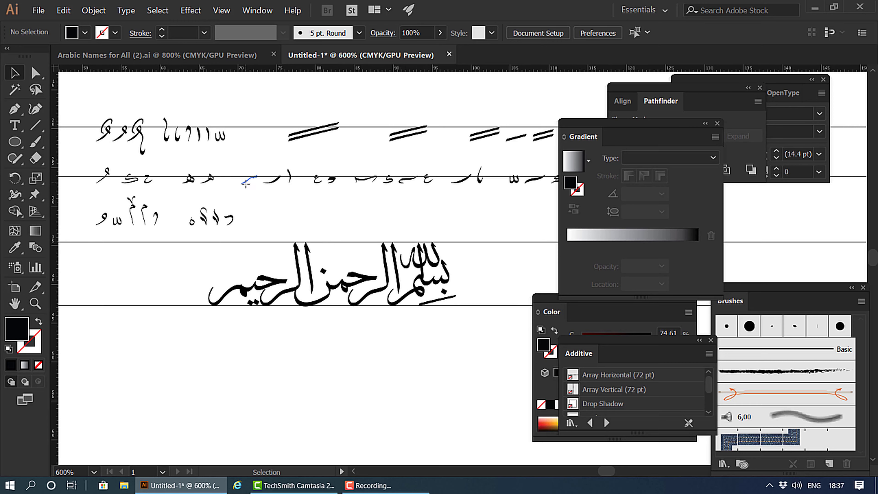
mouse_move(246, 183)
left_mouse_down()
mouse_move(430, 302)
mouse_move(400, 293)
left_mouse_up()
scroll(432, 296, "up", 6)
scroll(377, 267, "down", 4)
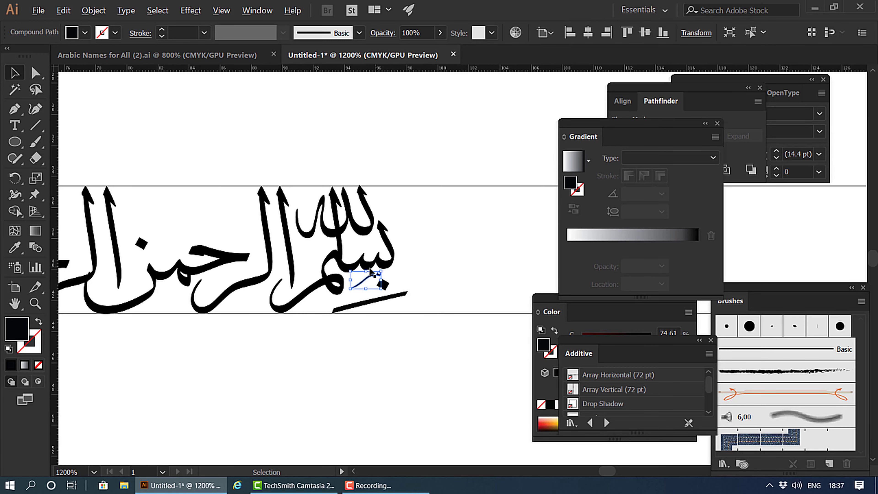
Bring a small م mark from the lowest sample row into the gap between بسم and الرحمن
left_click_drag(315, 226, 374, 263)
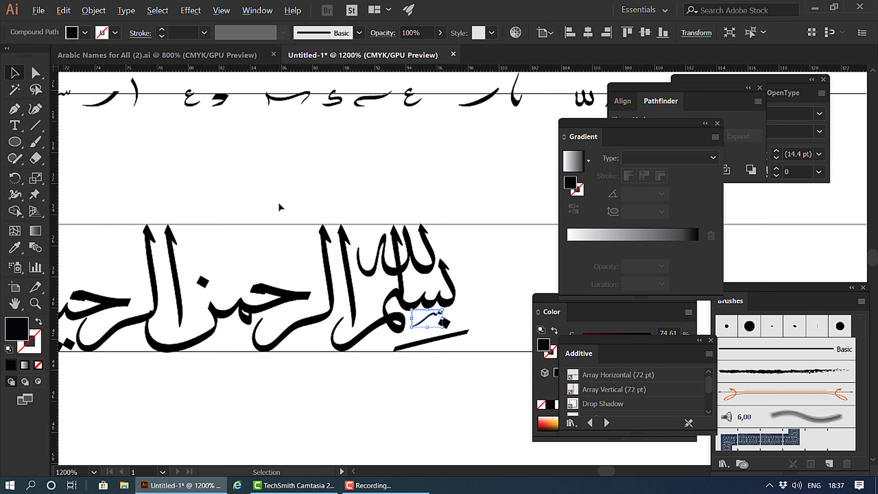
scroll(278, 202, "down", 2)
left_click_drag(215, 208, 281, 204)
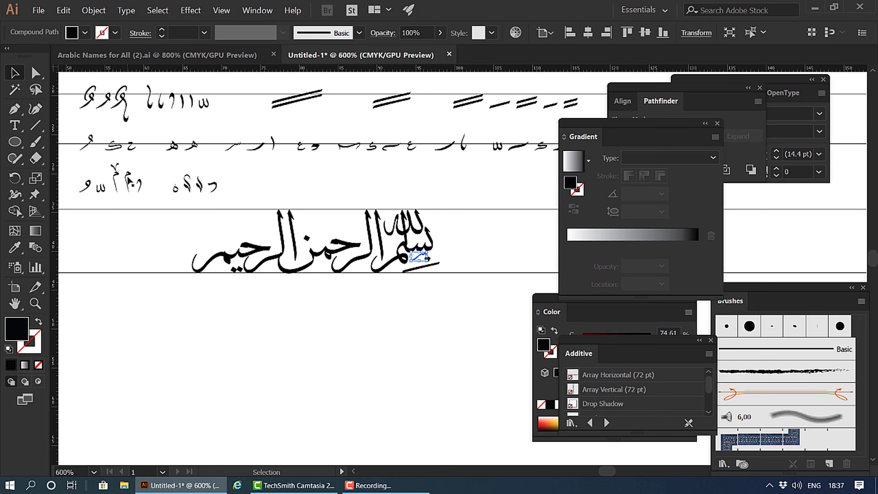
left_click_drag(128, 175, 390, 240)
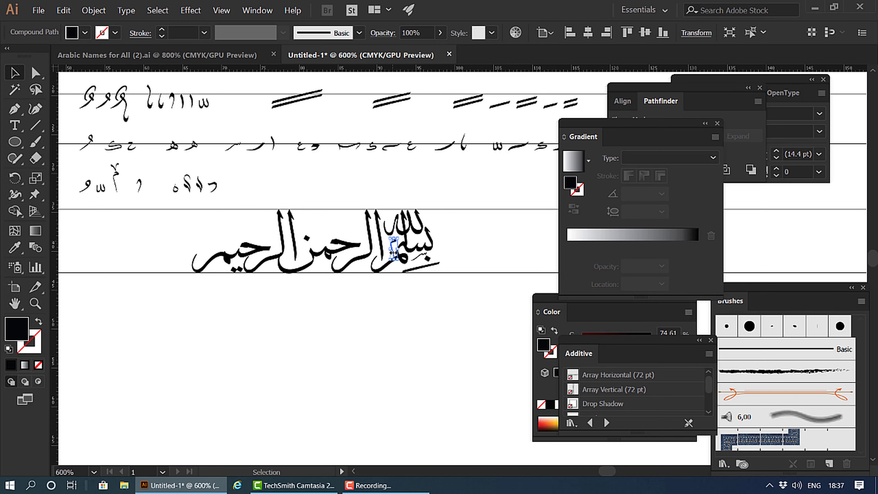
left_click(398, 301)
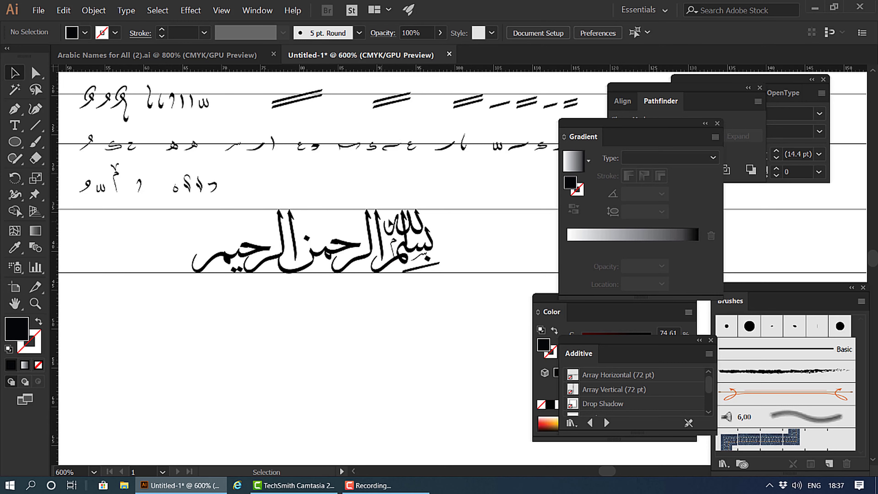
Bring a small ه mark from the middle sample row into the bowl at the curved end of لله
left_click_drag(255, 227, 274, 230)
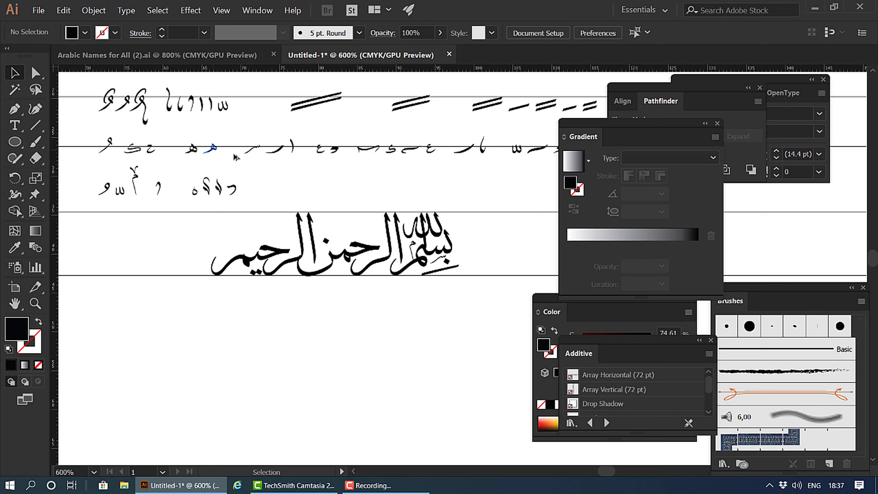
left_click_drag(212, 148, 409, 223)
scroll(406, 218, "up", 6)
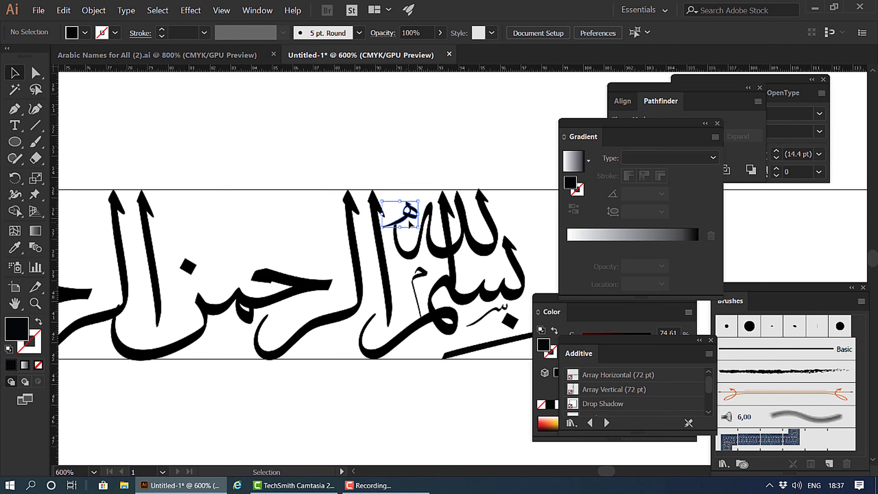
left_click_drag(442, 145, 417, 227)
left_click(410, 170)
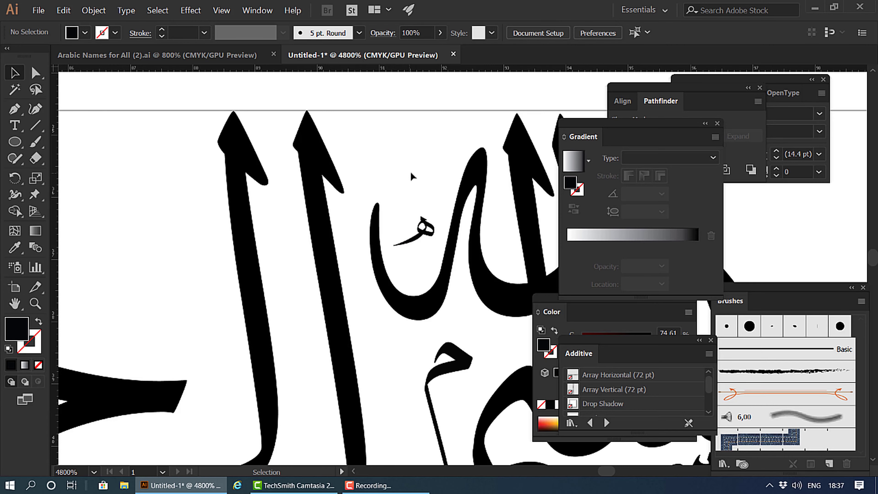
Bring a small ح mark from the sample rows to the space beneath the ح of الرحمن
scroll(416, 169, "down", 2)
scroll(416, 170, "down", 2)
left_click_drag(416, 169, 486, 235)
scroll(417, 205, "down", 1)
left_click_drag(305, 219, 299, 220)
left_click_drag(140, 151, 434, 297)
scroll(423, 294, "up", 5)
left_click_drag(400, 337, 398, 335)
scroll(460, 312, "down", 3)
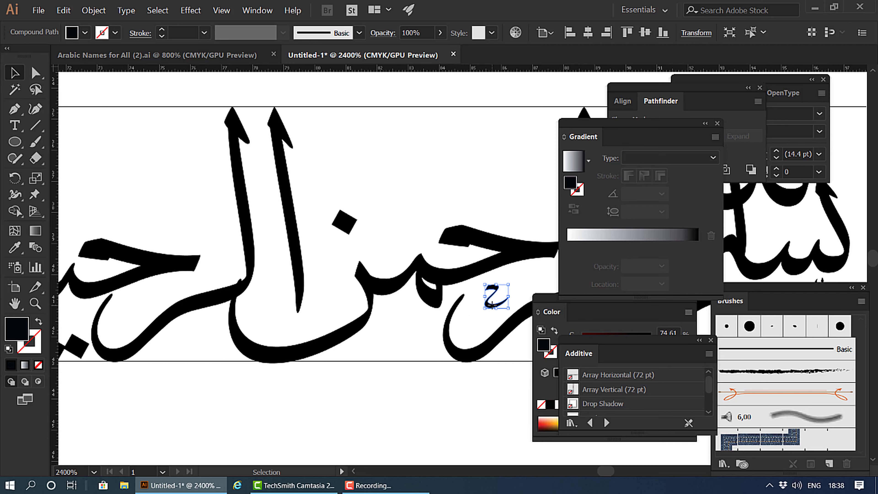
Copy the small ح mark into the space beneath the ح of الرحيم
left_click_drag(492, 307, 211, 311)
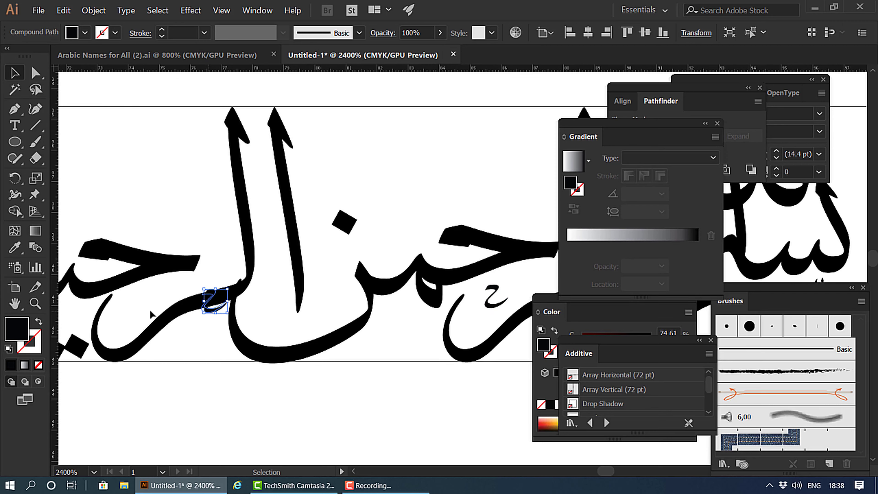
left_click_drag(150, 312, 130, 314)
left_click(174, 233)
scroll(179, 230, "down", 2)
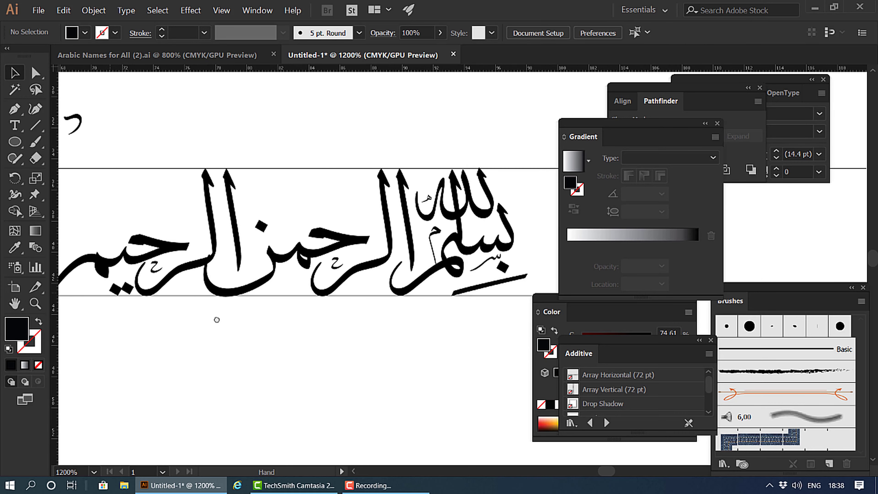
Bring a small alef mark from the top sample row to above the م of الرحمن
left_click_drag(217, 320, 261, 338)
scroll(251, 326, "down", 1)
left_click_drag(360, 308, 282, 336)
scroll(271, 222, "down", 1)
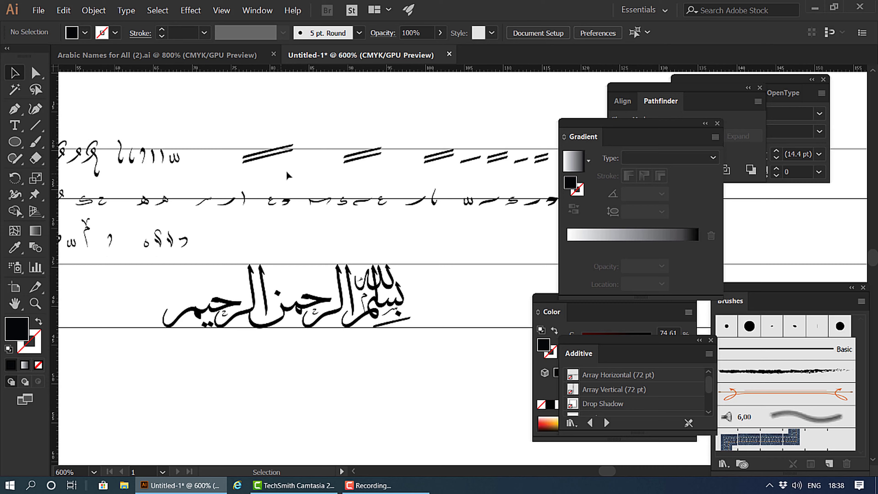
scroll(154, 195, "left", 2)
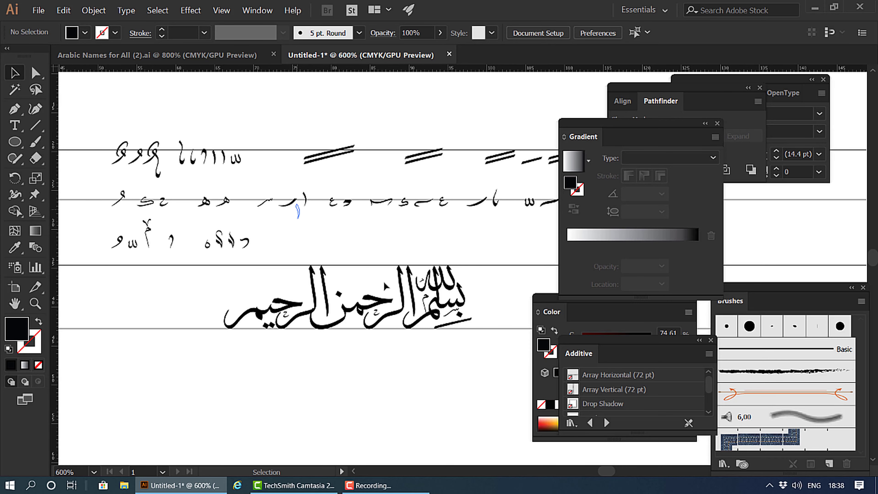
left_click_drag(356, 288, 356, 288)
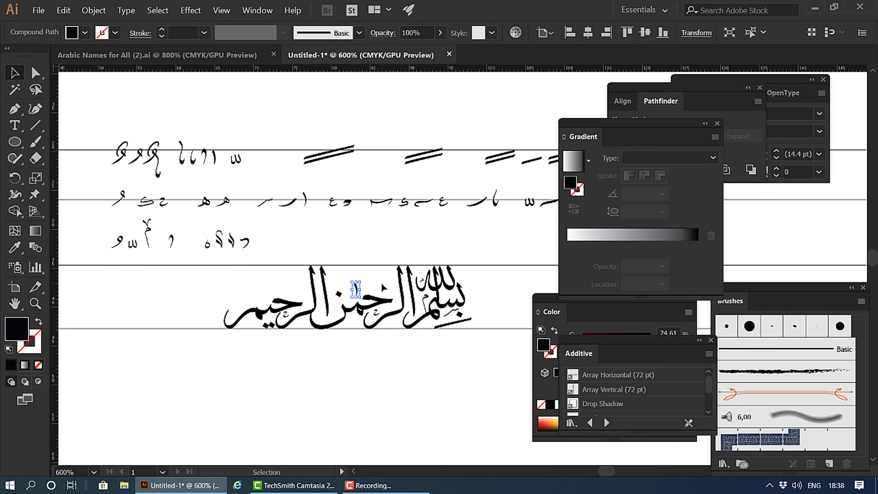
left_click(320, 178)
Place long diagonal fatha strokes above الرحمن and الرحيم and a short kasra stroke beneath the ن of الرحمن
key("space")
left_click_drag(457, 264, 437, 263)
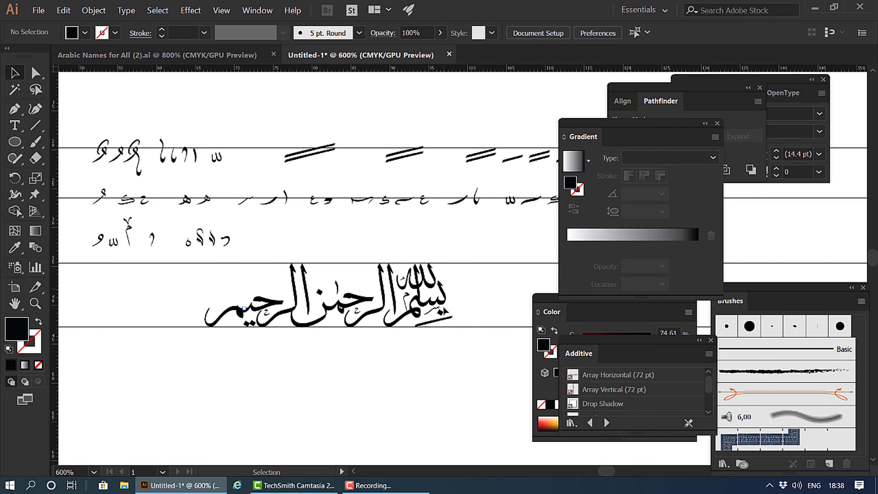
mouse_move(443, 324)
left_mouse_down()
mouse_move(350, 276)
mouse_move(363, 271)
left_mouse_up()
left_click(368, 233)
mouse_move(507, 165)
left_mouse_down()
mouse_move(369, 279)
mouse_move(329, 326)
left_mouse_up()
left_click_drag(326, 322, 326, 322)
left_click(323, 348)
mouse_move(361, 270)
left_mouse_down()
mouse_move(268, 291)
mouse_move(254, 281)
mouse_move(272, 283)
left_mouse_up()
left_click(149, 217)
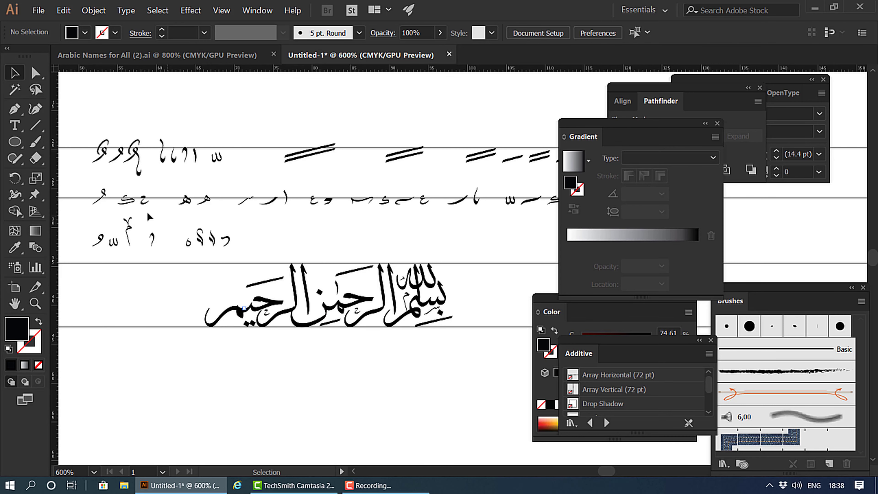
Place the small sukun-like mark from the middle sample row above the ح of الرحمن and above الرحيم near its م
mouse_move(329, 205)
left_mouse_down()
mouse_move(240, 288)
mouse_move(377, 304)
mouse_move(362, 285)
left_mouse_up()
left_click(244, 293)
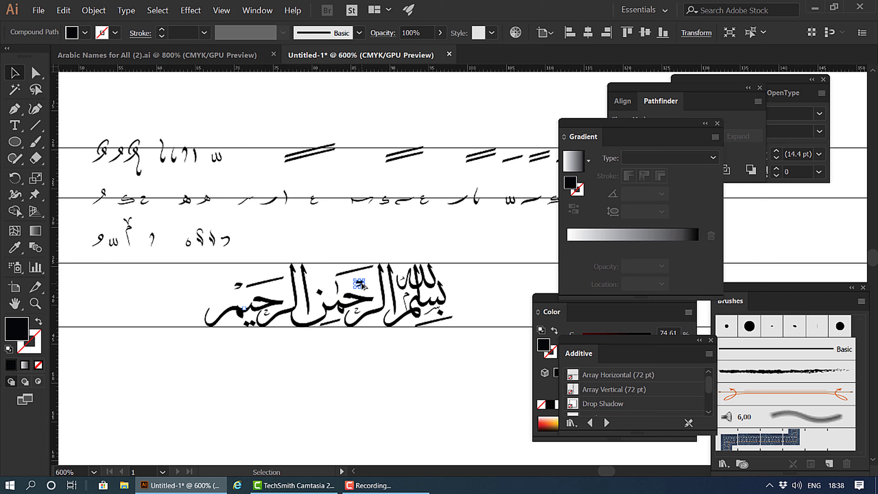
scroll(383, 280, "up", 1)
left_click(361, 268)
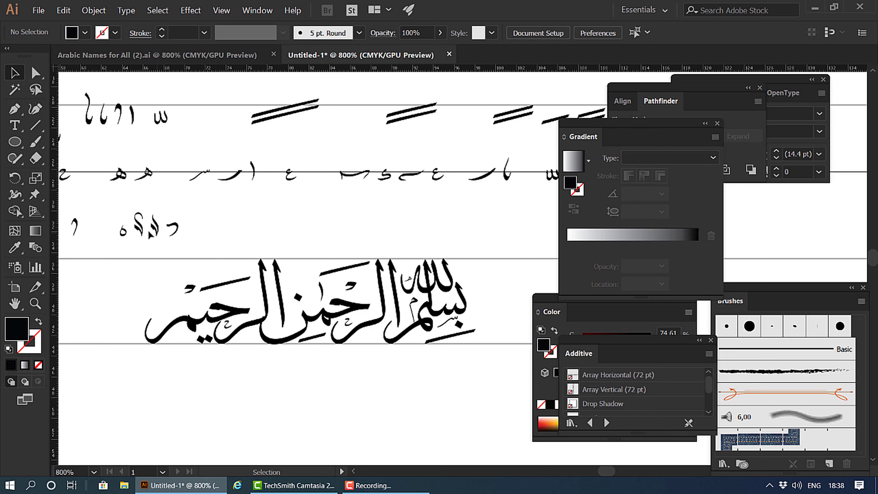
Place the curled double-stroke ornaments from the lowest sample row at the tail of الرحيم and above the ن of الرحمن
mouse_move(141, 227)
left_mouse_down()
mouse_move(302, 280)
mouse_move(387, 293)
mouse_move(232, 317)
mouse_move(236, 325)
left_mouse_up()
left_click(352, 227)
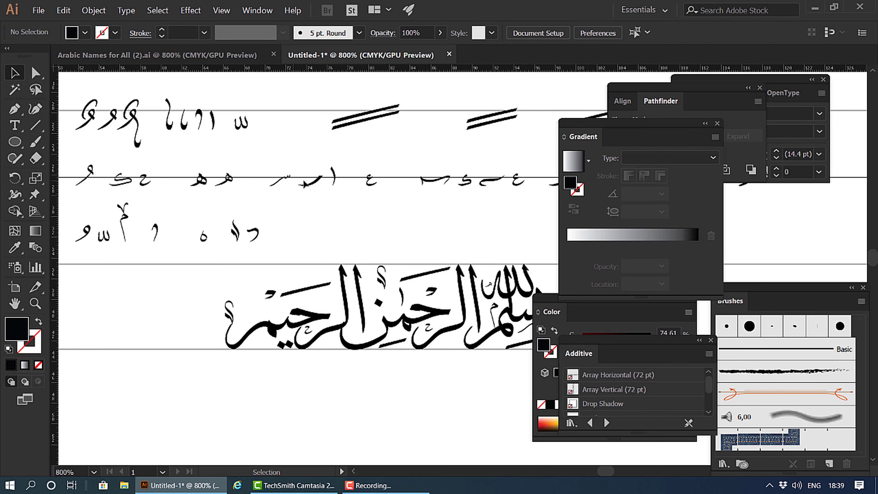
Place two small hook marks from the middle sample row near the upper line, above the fatha and above the tail of الرحيم
scroll(271, 211, "right", 5)
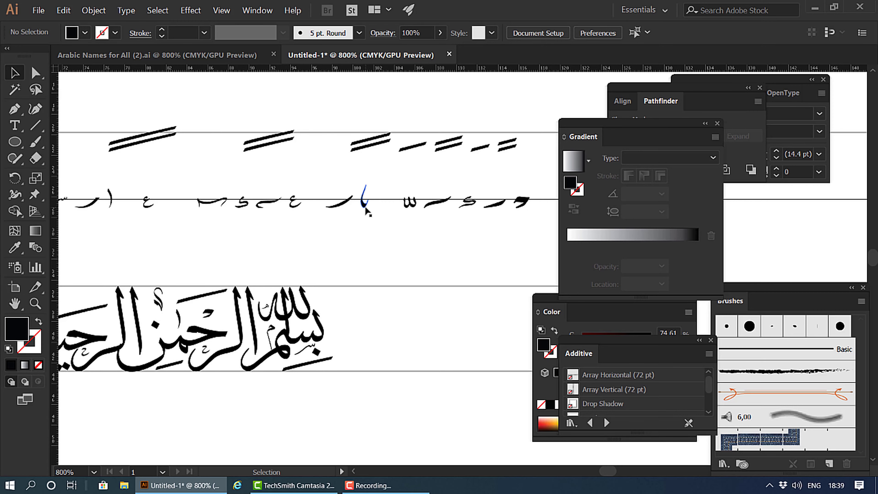
left_click_drag(367, 209, 76, 309)
left_click_drag(78, 310, 128, 302)
scroll(269, 311, "up", 2)
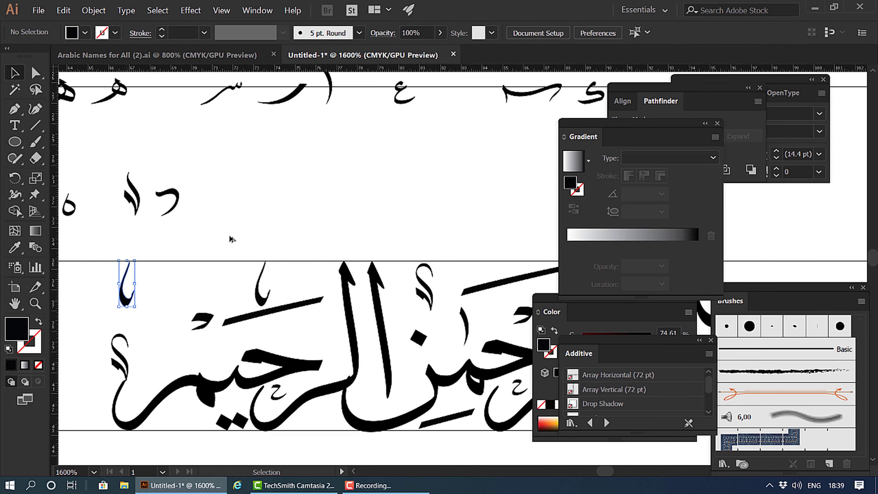
left_click(232, 239)
Copy the small v-shaped mark above رحمه from the lettering band in the Arabic Names for All (2).ai document
scroll(231, 239, "down", 2)
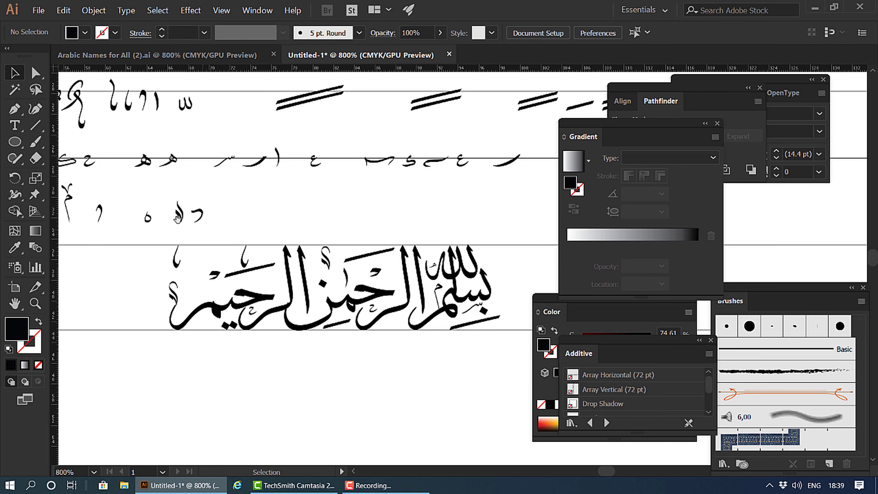
left_click_drag(177, 219, 79, 284)
left_click_drag(337, 271, 212, 266)
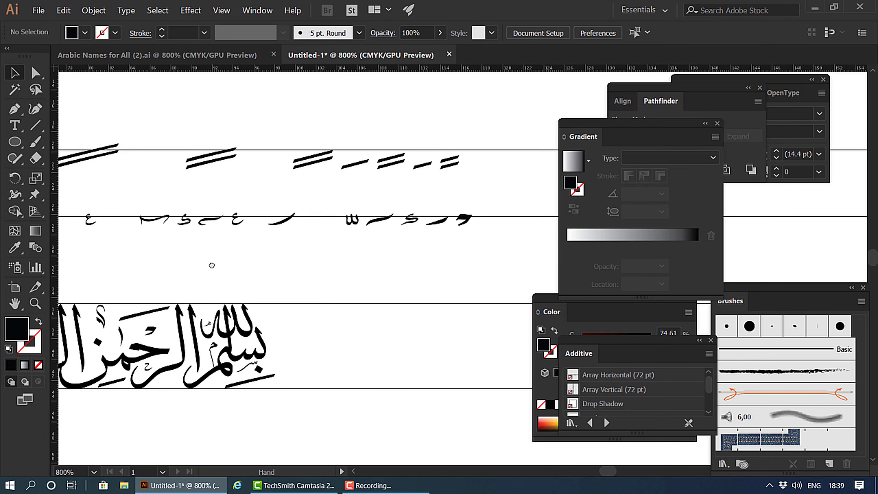
scroll(308, 235, "down", 2)
scroll(308, 235, "left", 6)
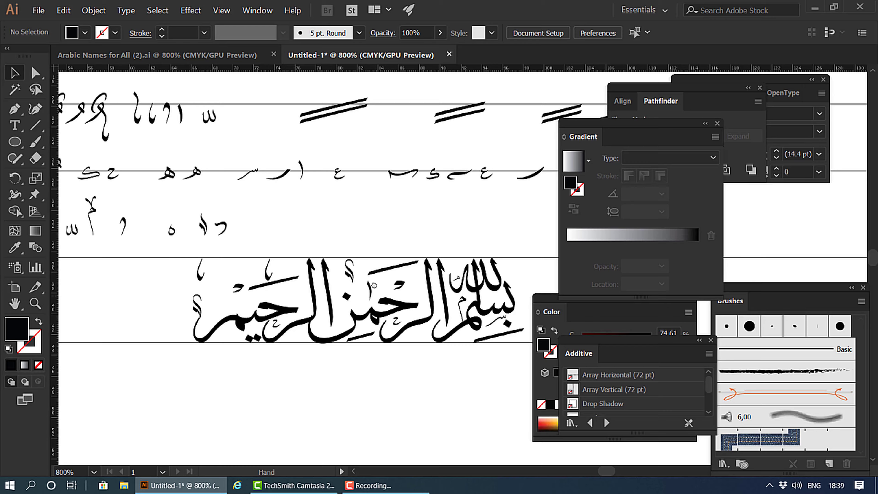
left_click_drag(374, 286, 382, 318)
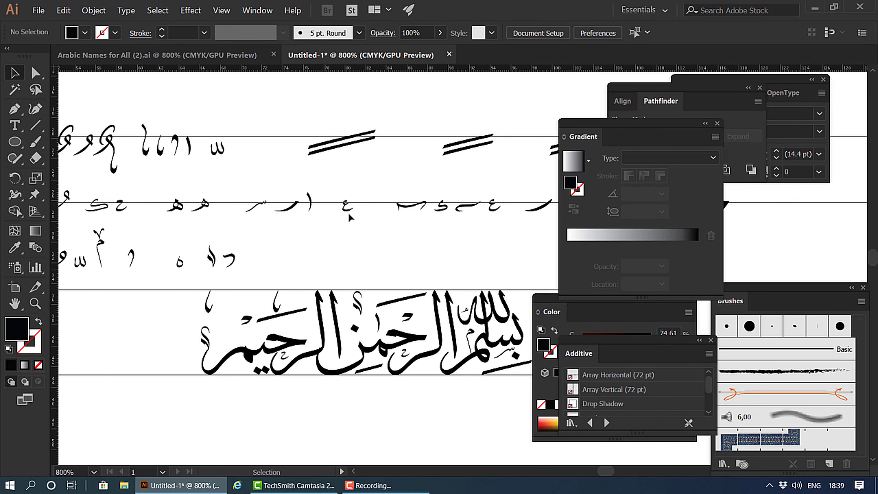
left_click(212, 54)
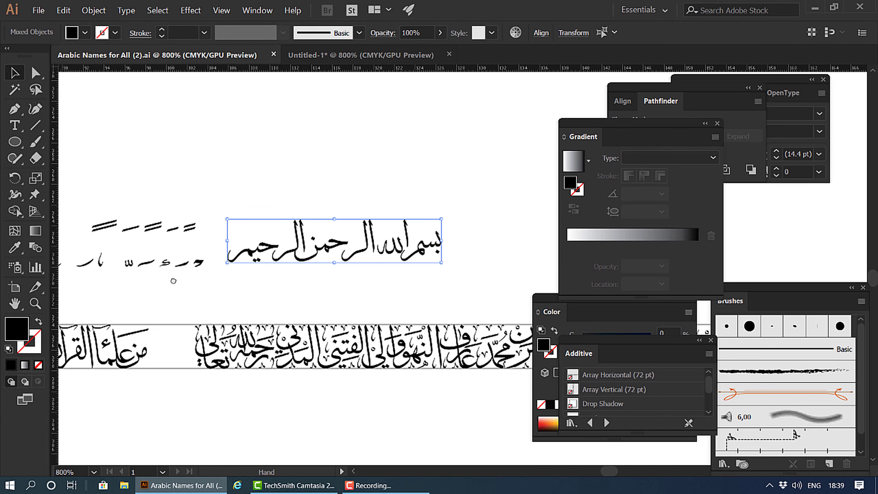
left_click_drag(241, 370, 249, 366)
scroll(292, 353, "up", 4)
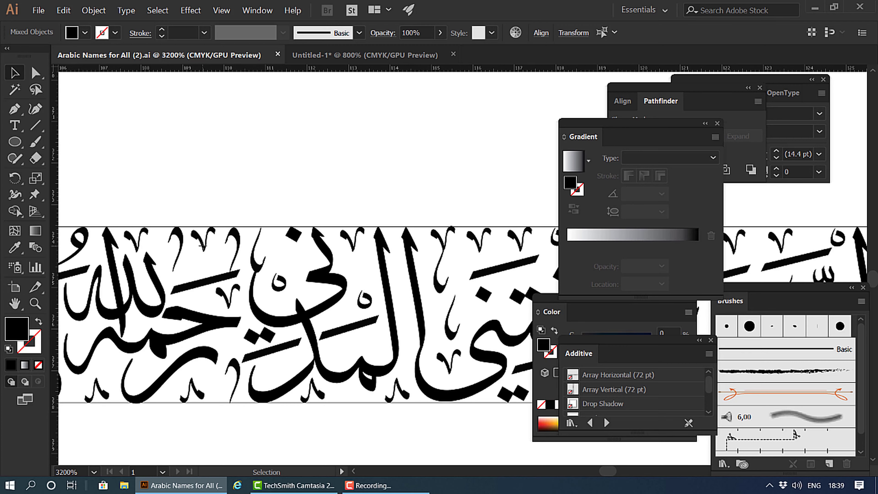
left_click(203, 244)
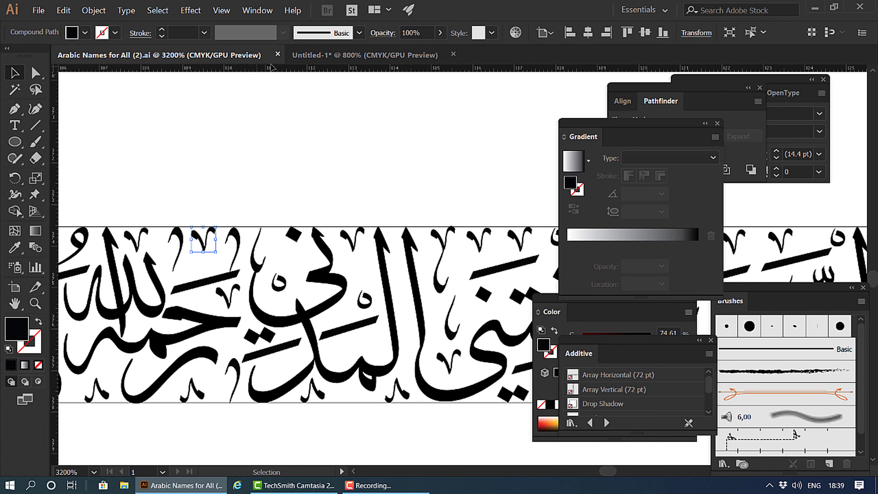
Return to Untitled-1, paste the v-shaped mark above the Basmala and enlarge it slightly
left_click(317, 56)
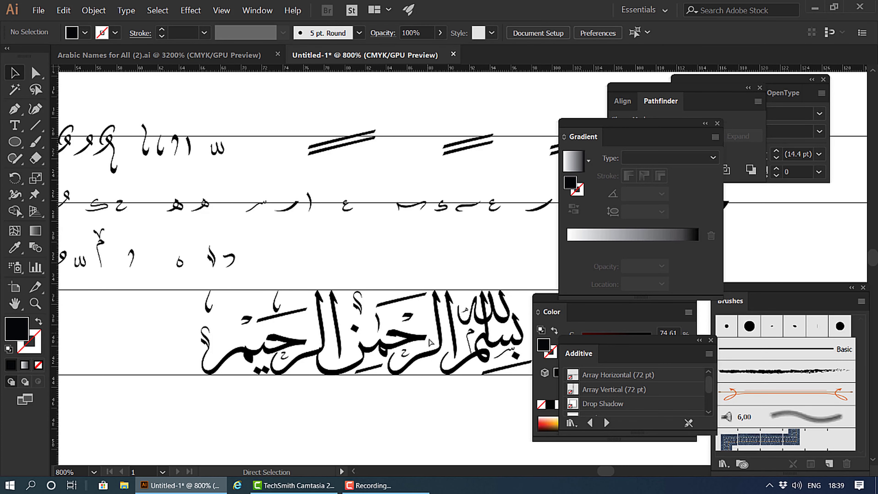
left_click(459, 265)
scroll(458, 263, "up", 2)
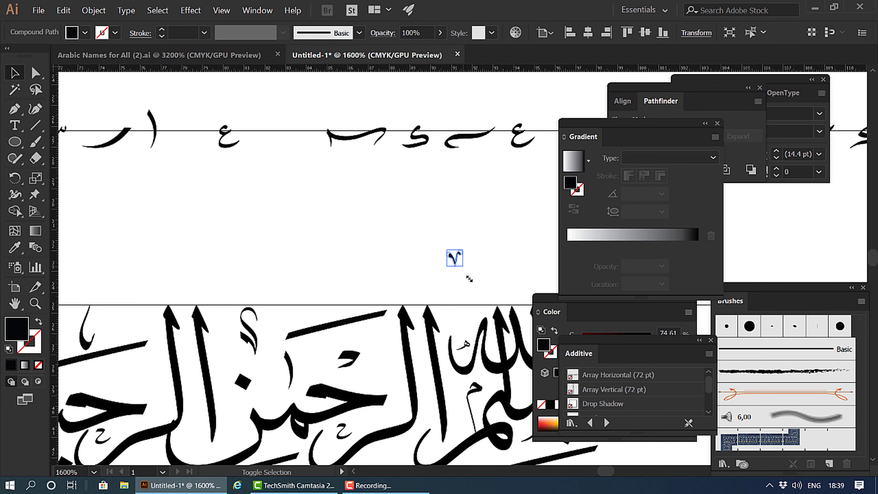
left_click_drag(469, 278, 471, 282)
scroll(471, 282, "down", 1)
left_click_drag(446, 319, 420, 281)
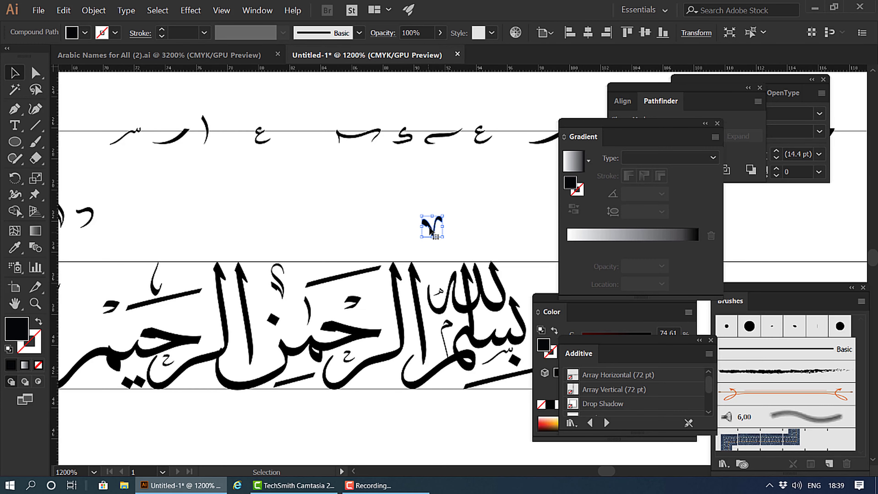
Move the v-shaped mark down near the lower line, between الرحمن and the tail of بسم
left_click_drag(432, 232, 382, 379)
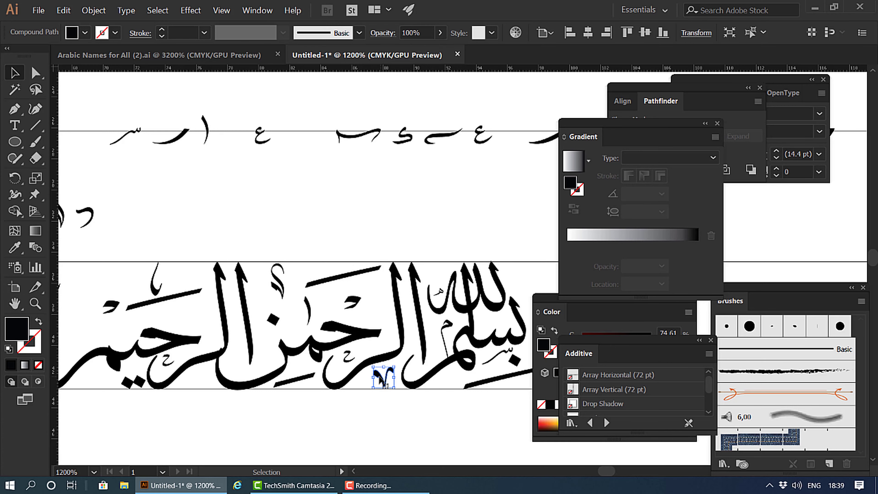
scroll(398, 360, "down", 2)
scroll(418, 343, "up", 2)
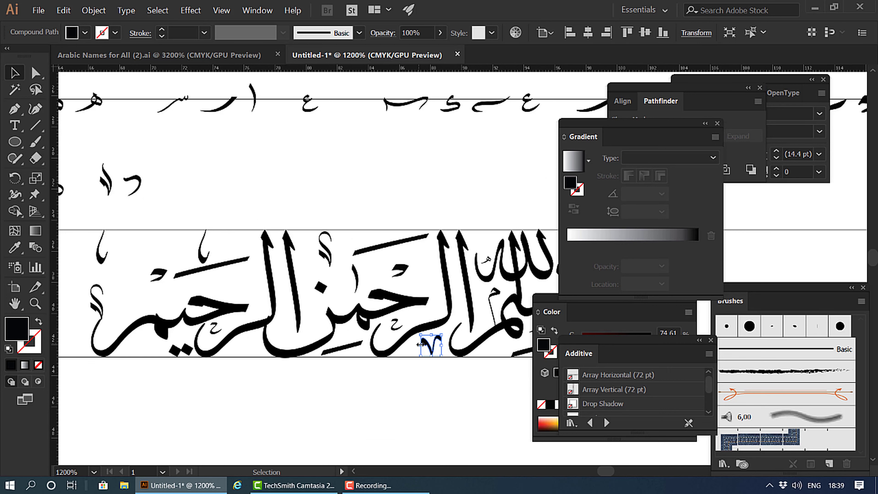
Place copies of the v-shaped mark in the empty spaces around الرحيم, near the upper line and beside its letters
left_click_drag(431, 348, 110, 284)
left_click(144, 204)
key("ctrl+shift+a")
left_click_drag(113, 249, 239, 289)
left_click(226, 258)
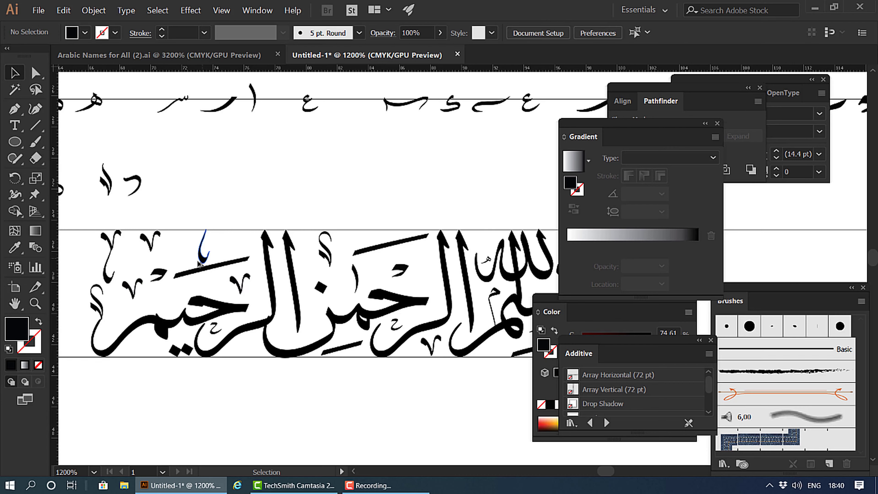
Copy the hook mark between the uprights of ال in الرحمن and shift that word's alef slightly right to give it room
left_click_drag(204, 261, 345, 323)
scroll(342, 318, "up", 3)
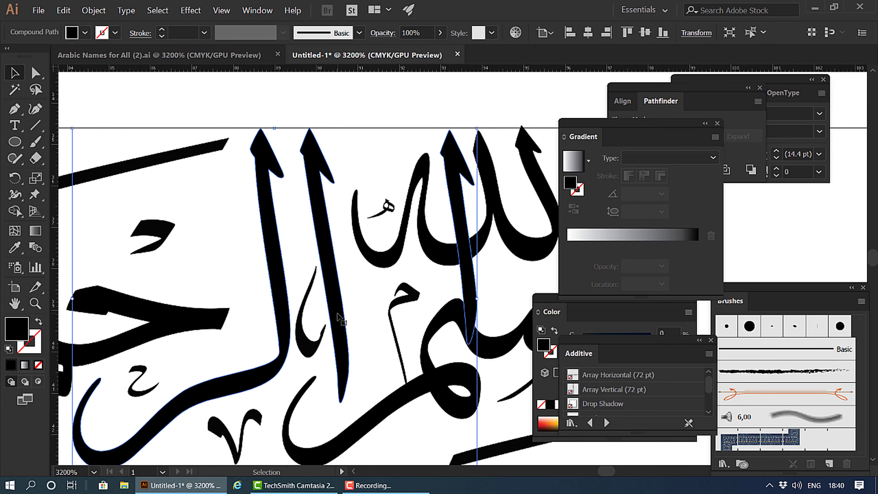
double_click(339, 316)
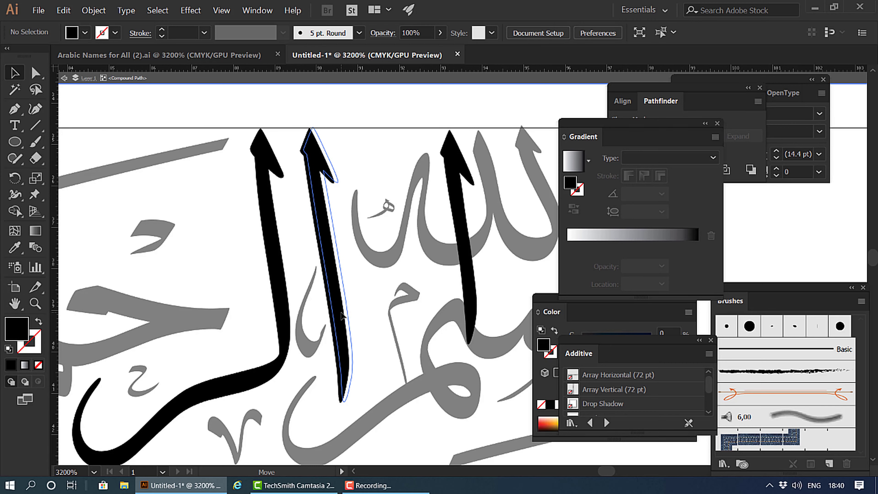
left_click(333, 316)
scroll(320, 317, "down", 2)
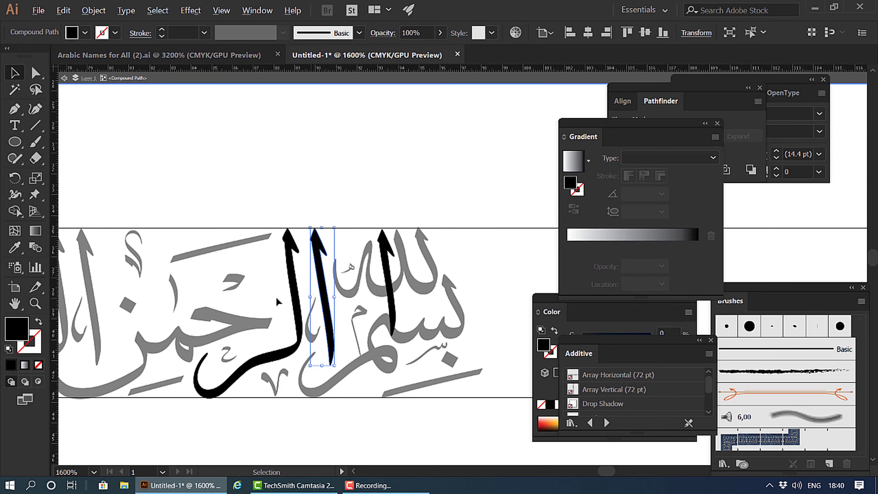
double_click(272, 285)
scroll(272, 284, "down", 1)
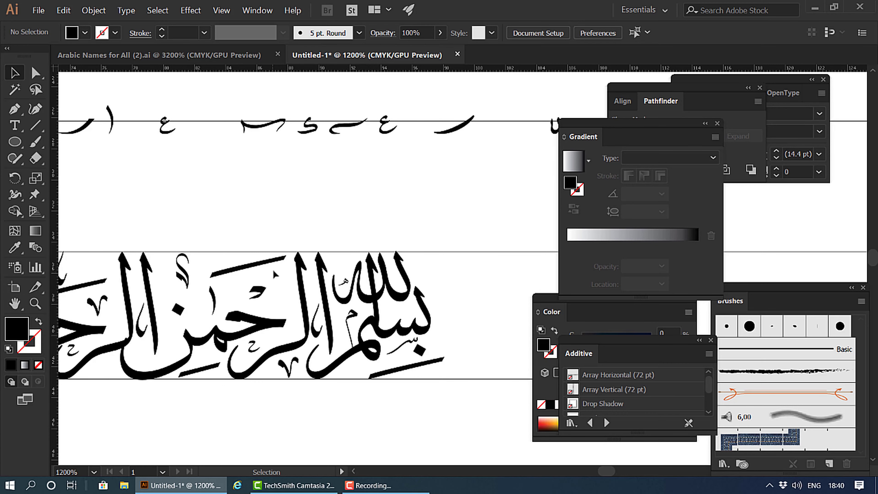
Copy the v-shaped mark beside the fatha above الرحمن and shift the curled ornament above the ن slightly left
left_click_drag(275, 340, 253, 261)
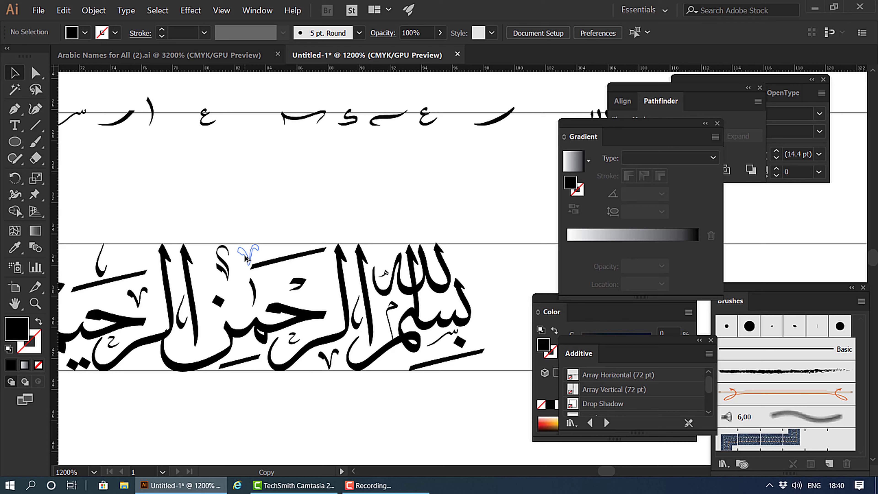
left_click_drag(245, 256, 243, 256)
left_click(244, 259)
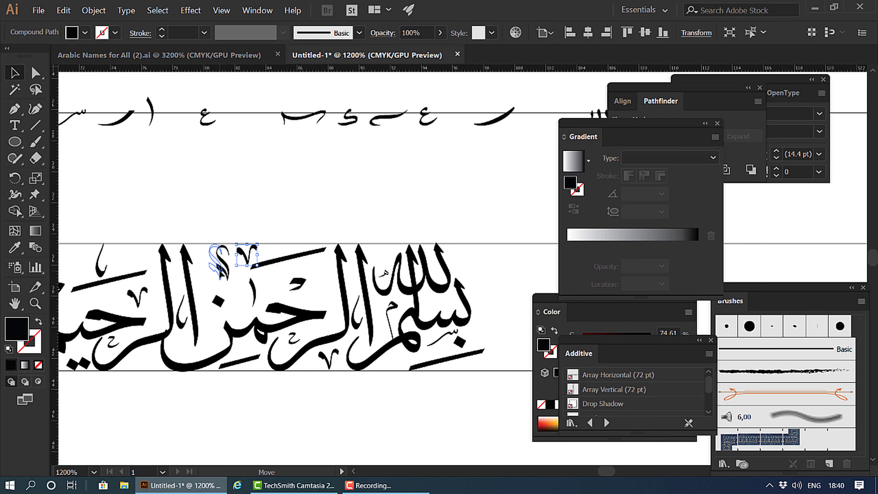
left_click(299, 262)
Try placing a copy of the long diagonal stroke beneath the end of الرحيم
left_click_drag(273, 303, 348, 304)
mouse_move(315, 365)
left_mouse_down()
mouse_move(255, 284)
mouse_move(267, 286)
mouse_move(233, 285)
mouse_move(167, 326)
mouse_move(164, 349)
mouse_move(197, 360)
mouse_move(138, 361)
left_mouse_up()
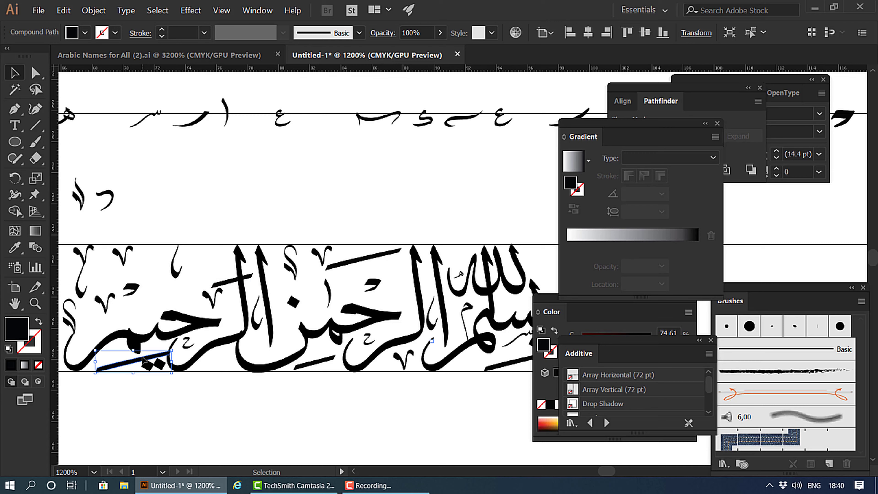
key("ctrl+z")
Place a short kasra stroke beneath the ر of الرحيم and move the long fatha stroke out above the upper line
mouse_move(199, 277)
left_mouse_down()
mouse_move(189, 329)
mouse_move(157, 359)
mouse_move(198, 349)
mouse_move(237, 366)
mouse_move(230, 361)
left_mouse_up()
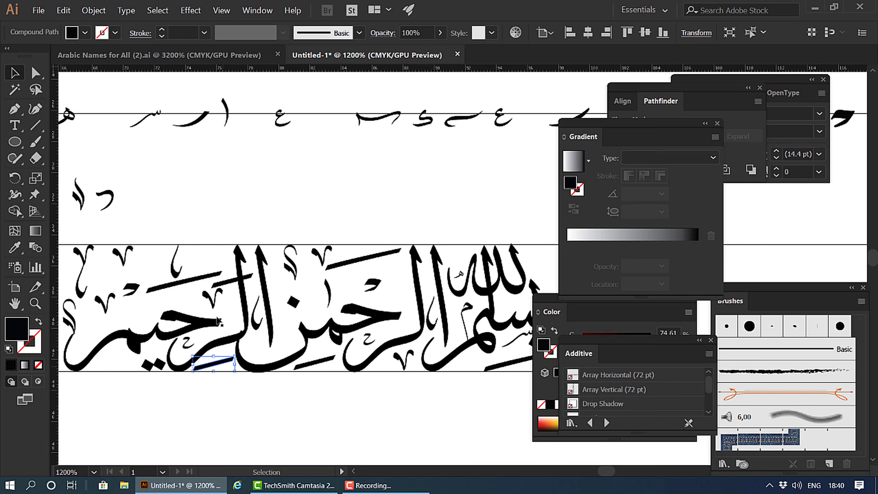
mouse_move(228, 286)
left_mouse_down()
mouse_move(167, 299)
mouse_move(297, 309)
mouse_move(264, 228)
left_mouse_up()
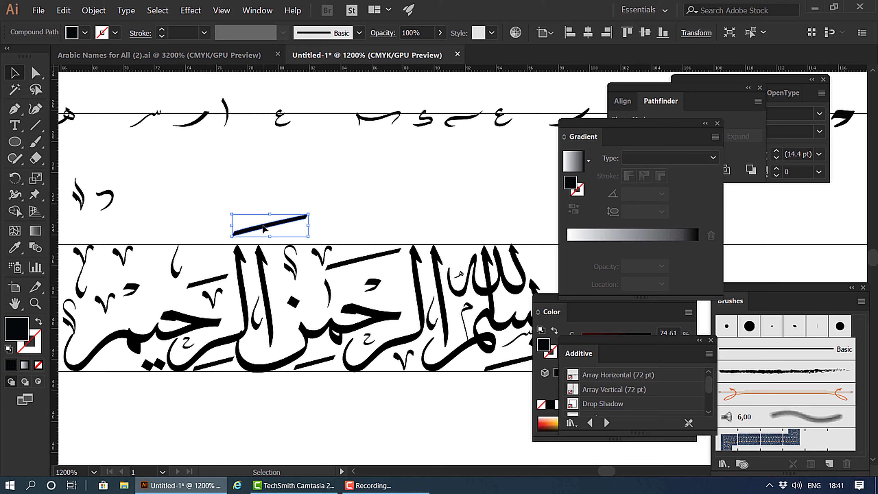
Delete the long diagonal stroke above the upper line and copy a v-shaped mark beneath the م at the end of الرحيم
key("Delete")
scroll(191, 300, "left", 2)
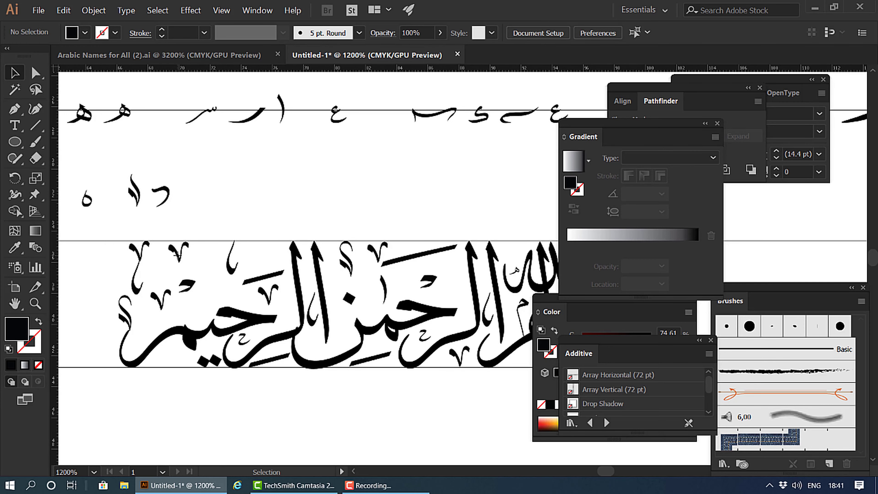
left_click_drag(162, 308, 169, 360)
left_click(210, 398)
Take the small ر stroke from the letter row above and place copies of it along the upper line over الرحيم, الرحمن and لله
mouse_move(261, 119)
left_mouse_down()
mouse_move(222, 251)
mouse_move(275, 252)
mouse_move(279, 273)
mouse_move(181, 287)
mouse_move(173, 273)
mouse_move(397, 273)
left_mouse_up()
left_click(326, 229)
left_click(334, 224)
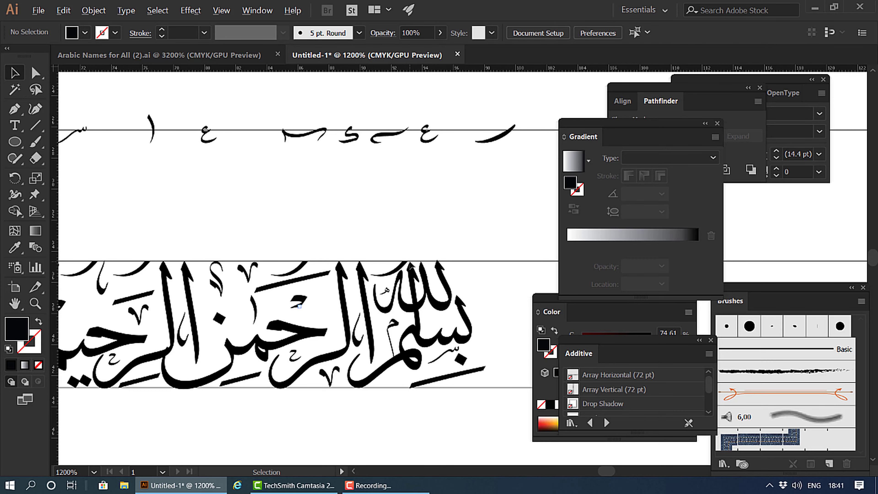
Copy a v-shaped mark above the ن of الرحمن and a hook mark into the gap beneath the right end of its long fatha
scroll(397, 273, "down", 1)
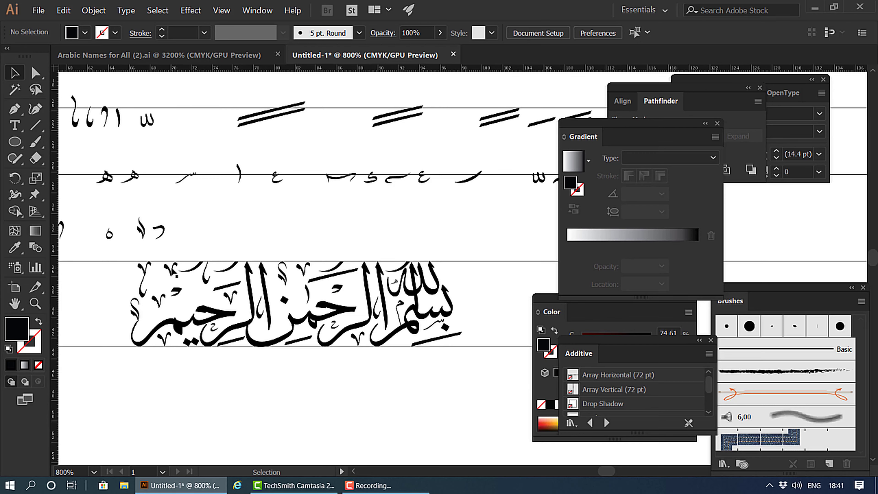
left_click_drag(170, 270, 296, 298)
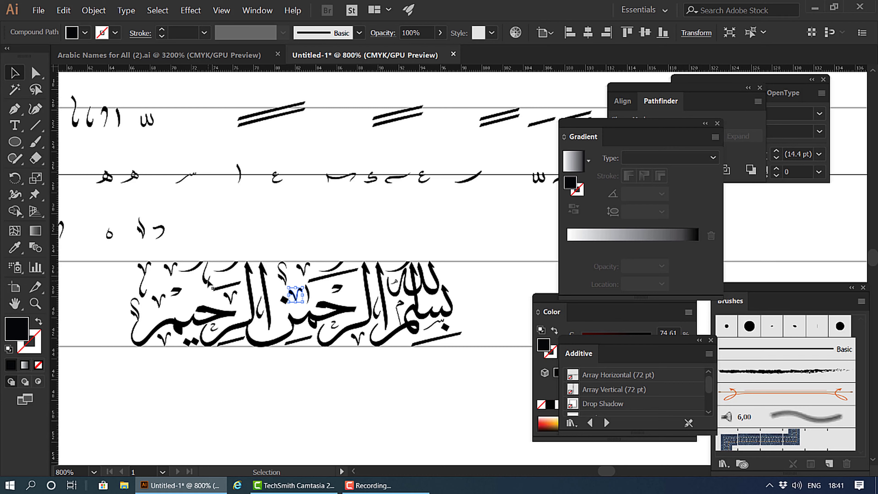
left_click_drag(207, 281, 355, 297)
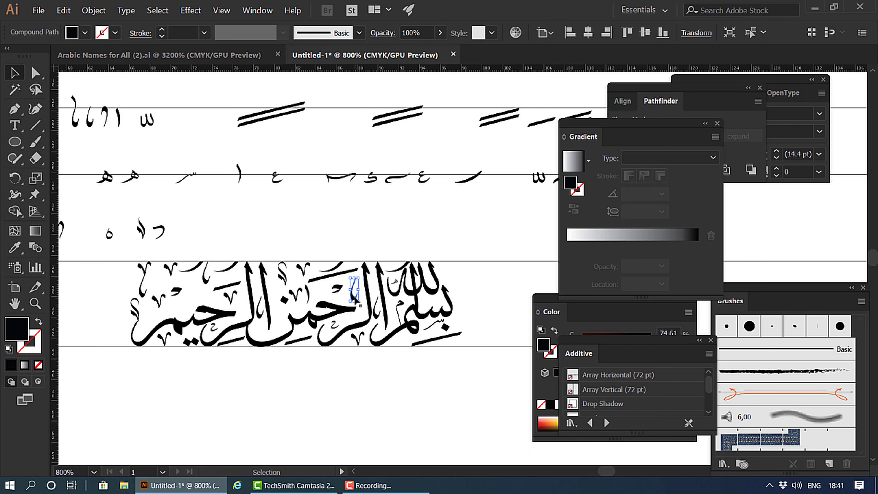
left_click(366, 373)
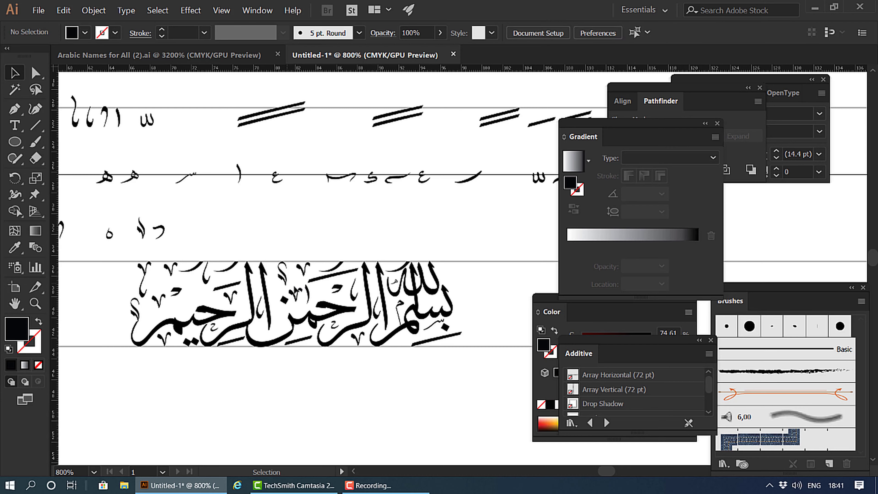
Copy the v-shaped mark beneath the م of بسم and nudge it down until its tip sits on the lower line
left_click_drag(296, 298, 398, 337)
key("ctrl+equal")
key("ctrl+equal")
key("ctrl+equal")
key("ctrl+equal")
key("ctrl+equal")
key("ctrl+equal")
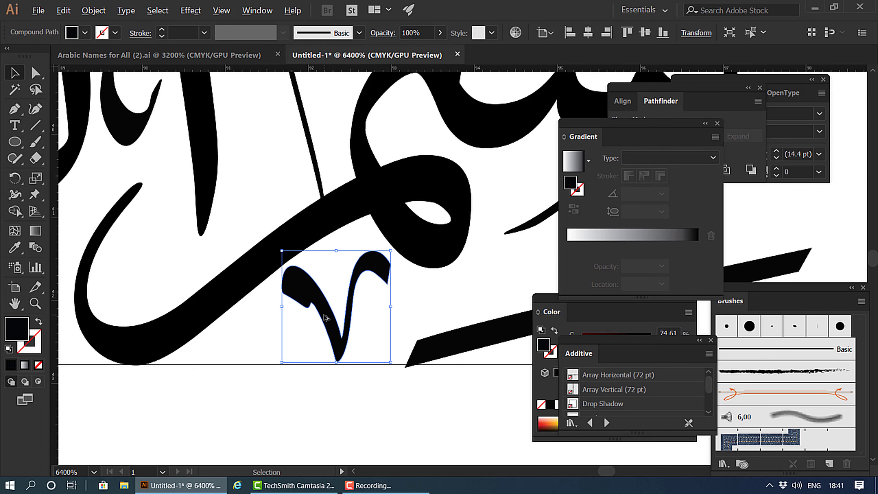
left_click_drag(324, 315, 329, 317)
scroll(329, 318, "down", 1)
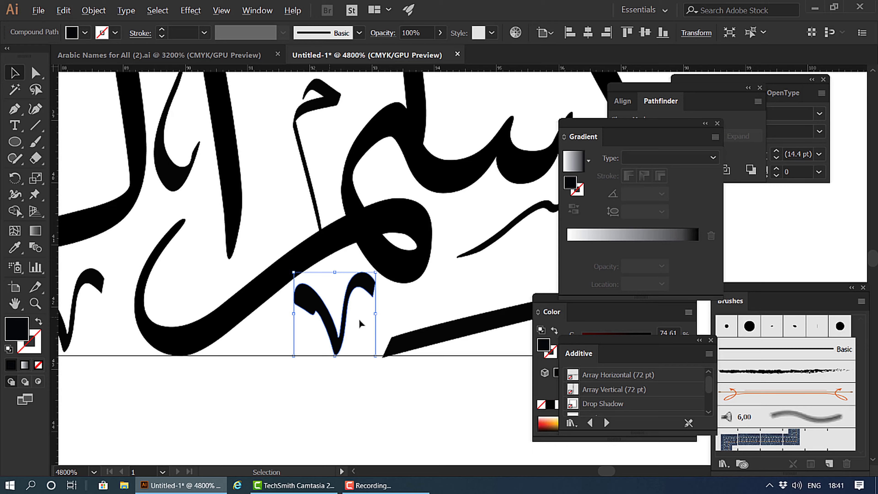
Copy the v-shaped mark beside the dot of the ب in بسم, try it lower down, and undo that last move
key("ctrl+minus")
key("ctrl+minus")
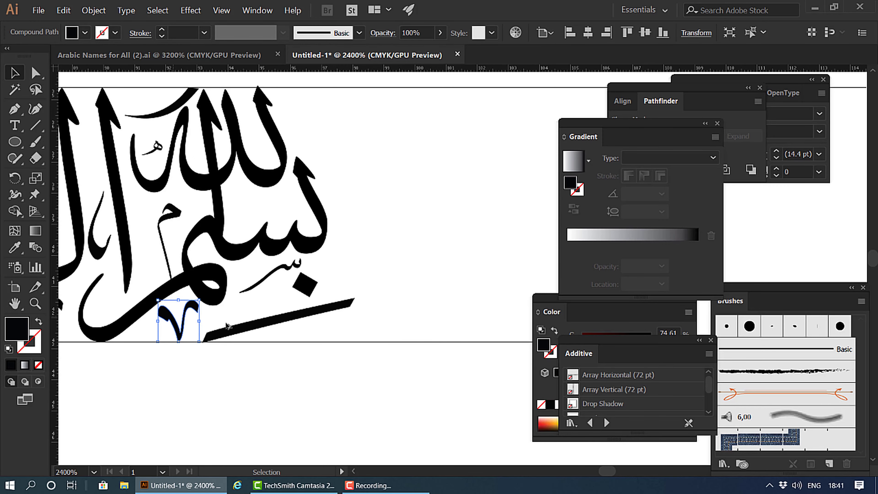
left_click_drag(172, 313, 321, 275)
left_click(306, 362)
scroll(306, 350, "down", 1)
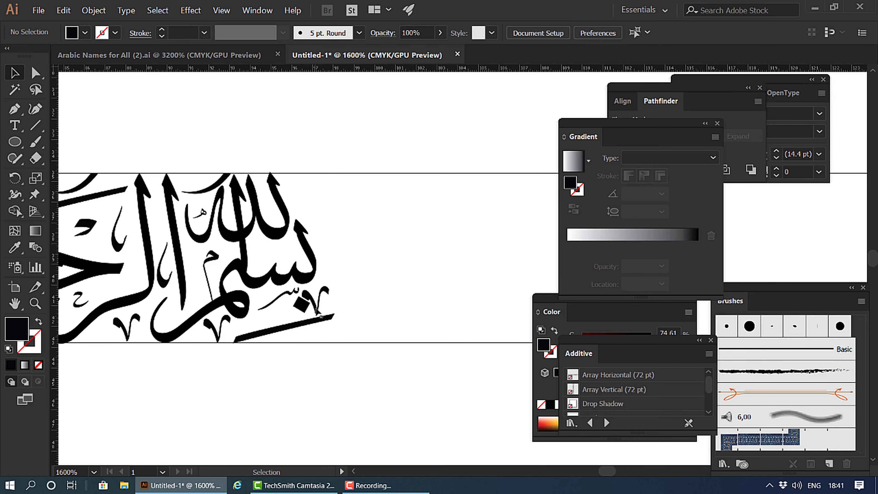
left_click_drag(317, 308, 320, 351)
key("ctrl+z")
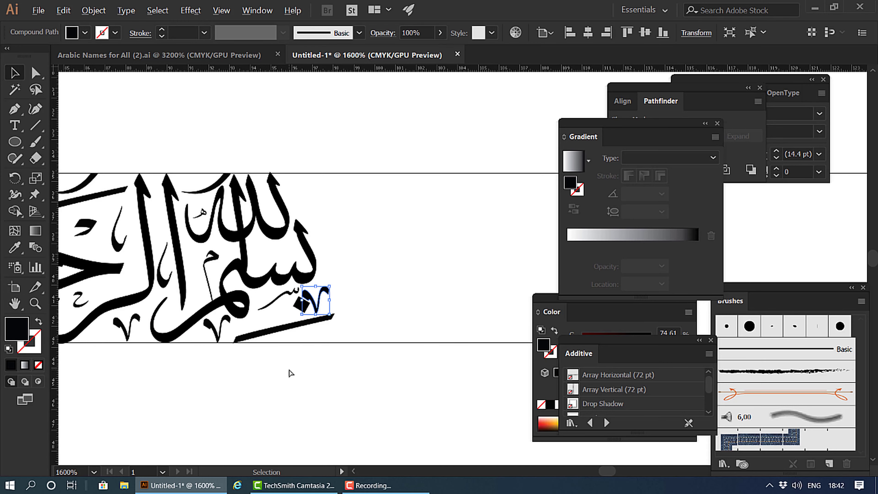
key("alt")
scroll(242, 270, "left", 5)
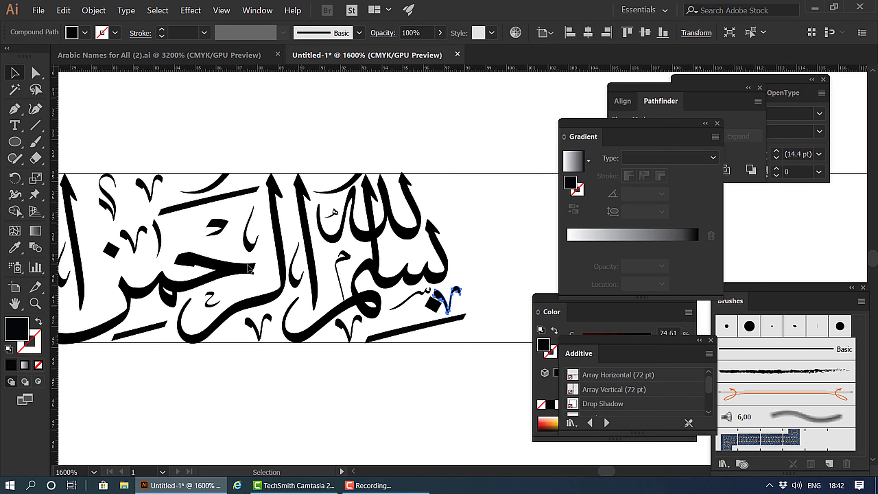
left_click(220, 202)
scroll(219, 202, "down", 2)
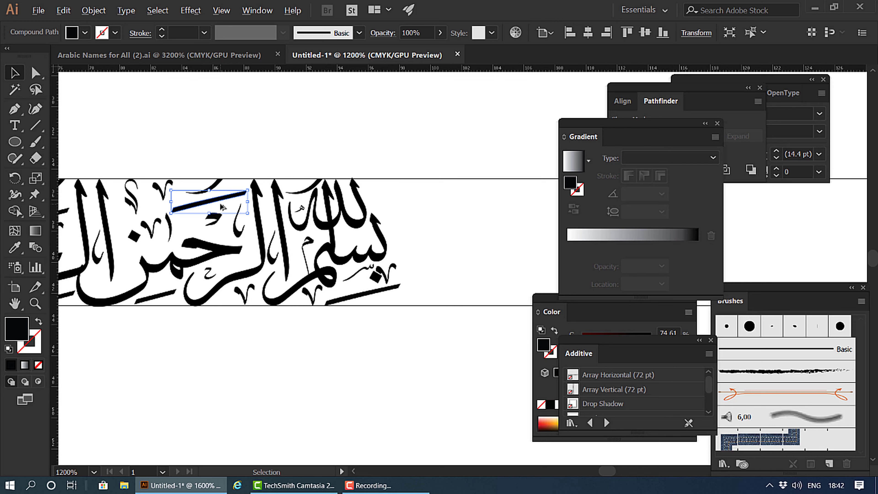
left_click_drag(224, 293, 358, 309)
key("space")
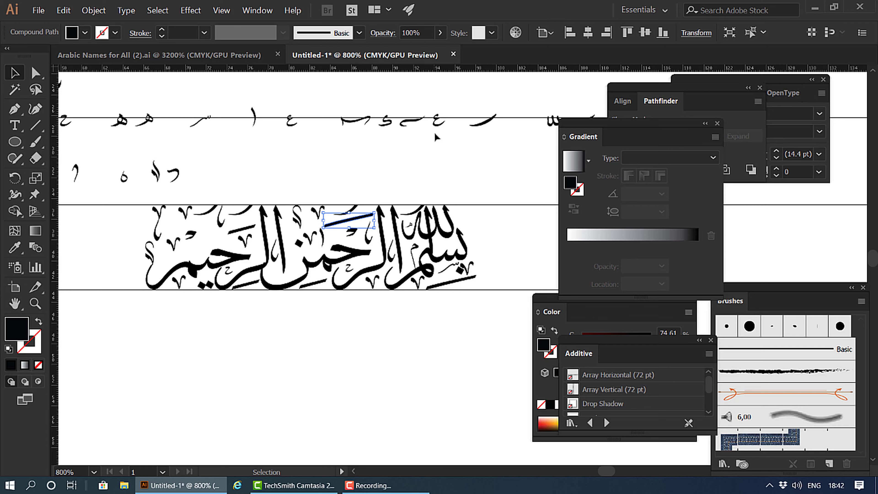
left_click(361, 176)
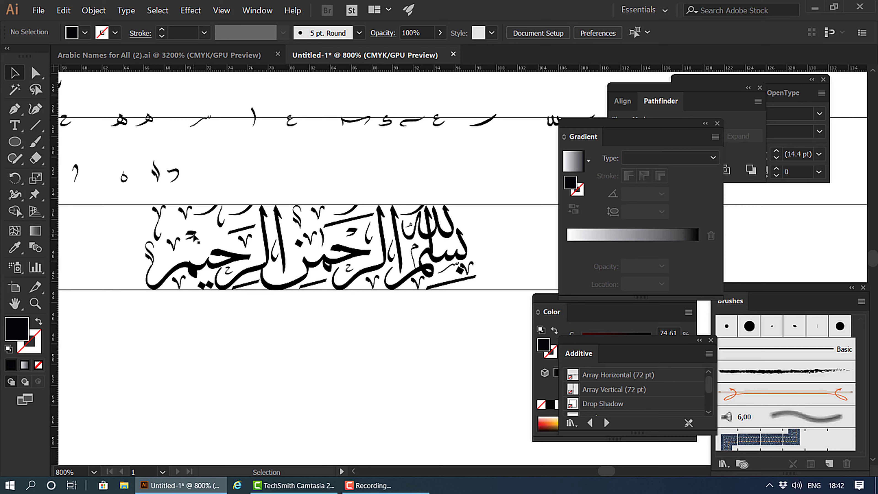
Nudge the small mark above the م of الرحيم slightly down and right, and fill the gaps around it with v-shaped and curled ornaments
left_click_drag(195, 240, 200, 245)
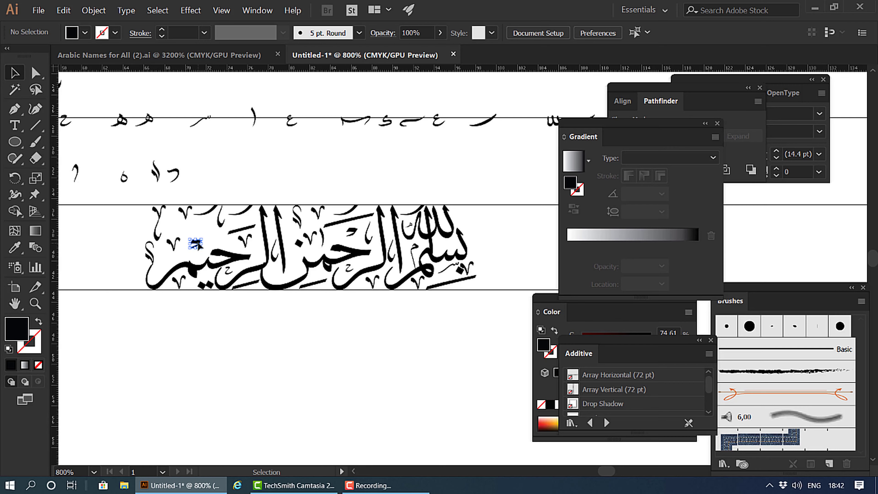
left_click(264, 348)
left_click_drag(300, 226, 203, 229)
left_click(194, 335)
left_click(250, 332)
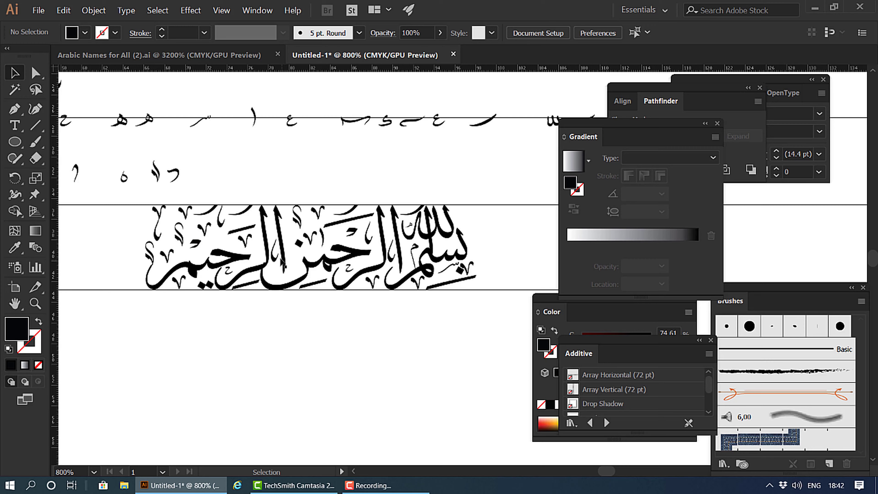
Delete the rows of leftover letters above the Basmala together with the horizontal lines around them and the calligraphy
scroll(331, 311, "down", 1)
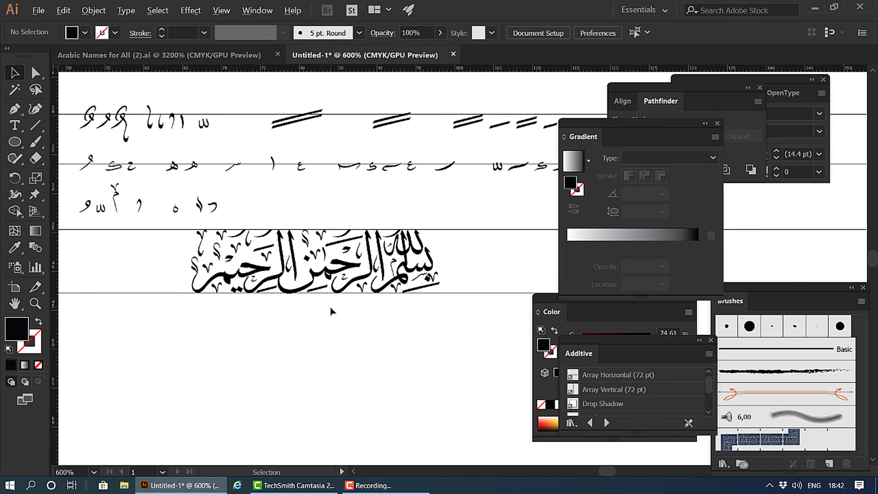
scroll(176, 225, "down", 1)
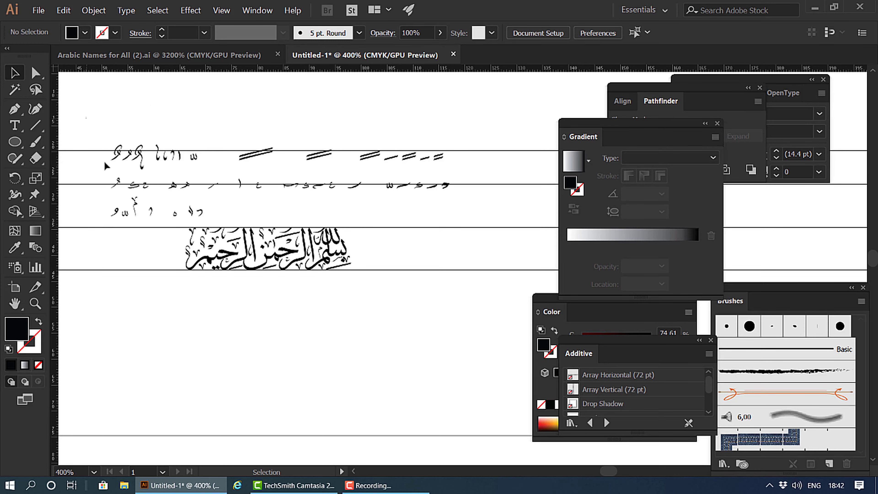
left_click_drag(85, 116, 488, 208)
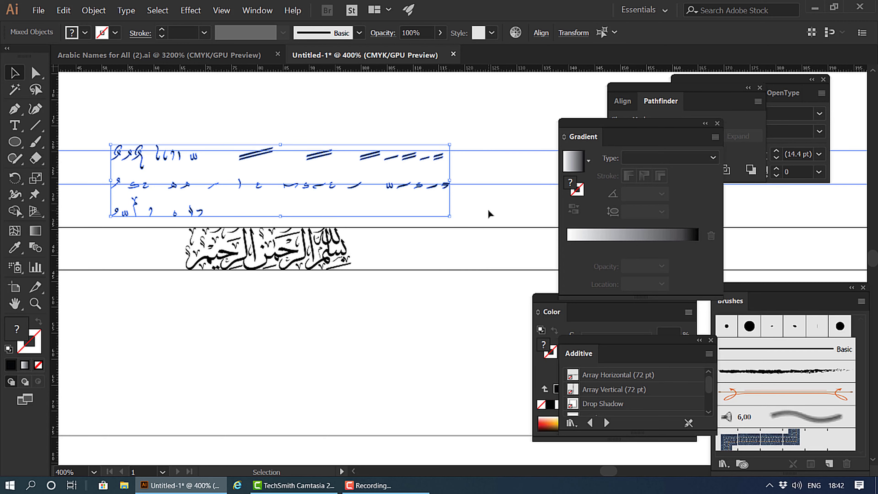
key("Delete")
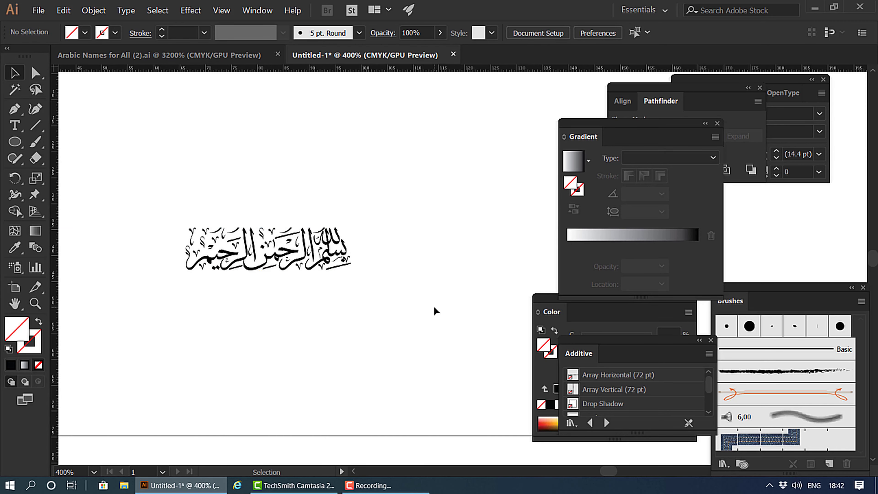
Draw a rectangle without fill or stroke around the whole Basmala
scroll(214, 248, "up", 2)
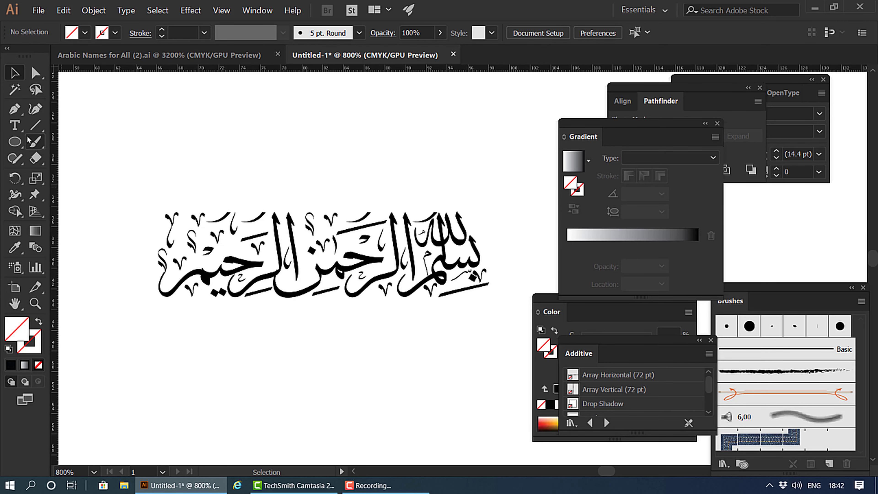
left_click_drag(14, 142, 72, 143)
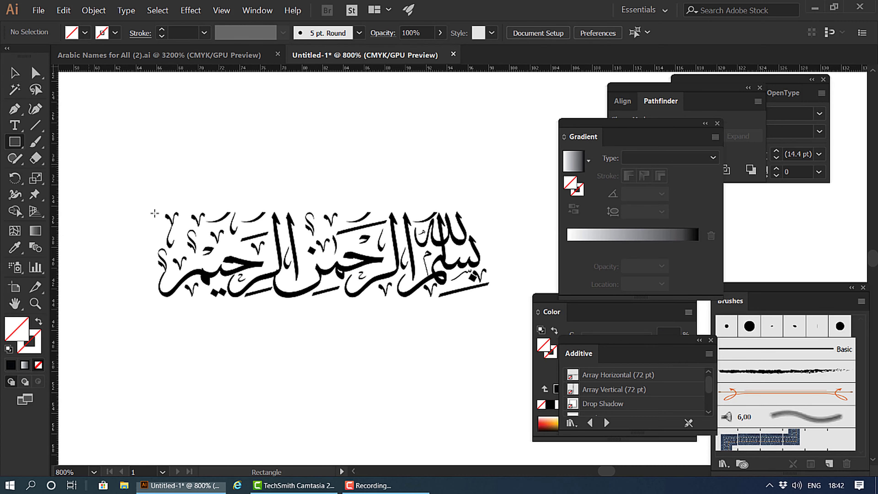
left_click_drag(148, 208, 487, 298)
key("v")
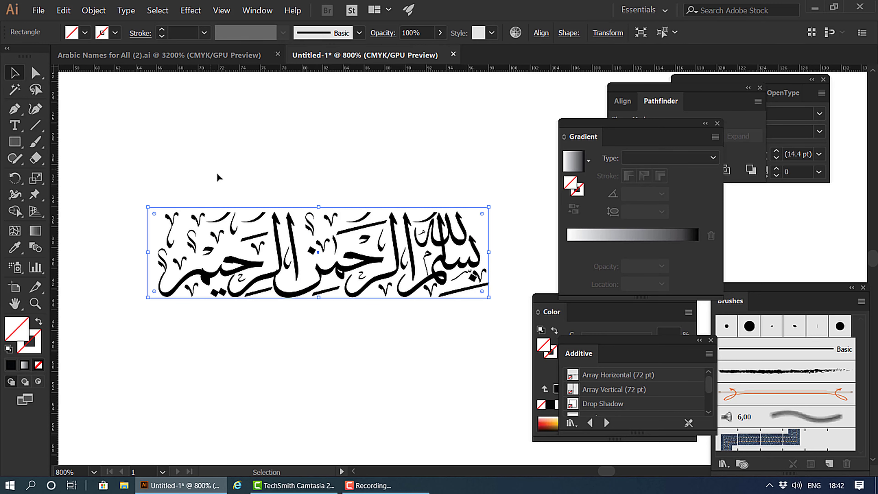
Select all the shapes along the upper edge of the Basmala, including the v-shaped marks, small ر strokes and لله
scroll(214, 178, "up", 3)
scroll(156, 252, "down", 1)
left_click(98, 284)
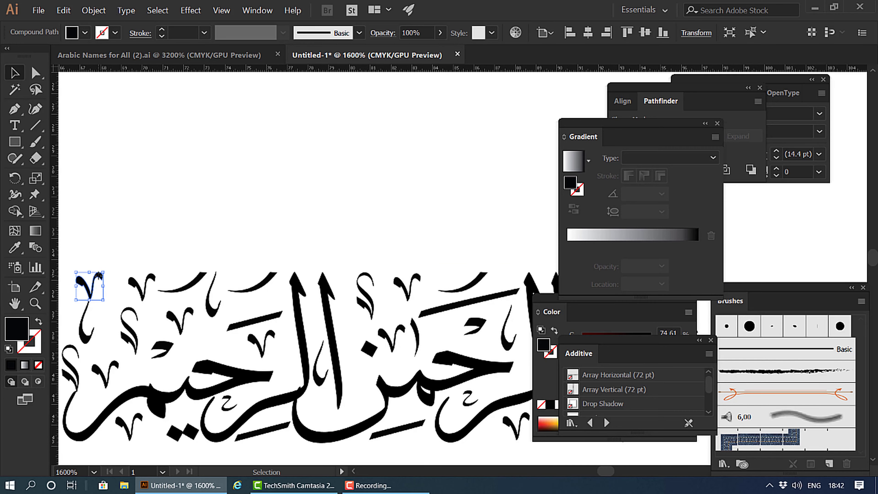
left_click(142, 287, "shift")
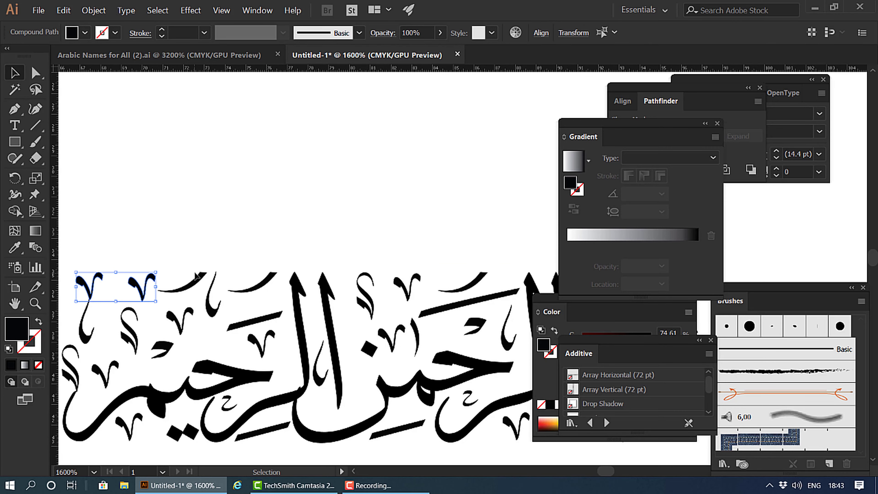
scroll(192, 286, "down", 1)
left_click_drag(76, 249, 550, 285)
Remove the tall ال uprights and the surrounding rectangle from the selection, keeping the upper marks and لله
left_click_drag(399, 335, 342, 321)
left_click(388, 353, "shift")
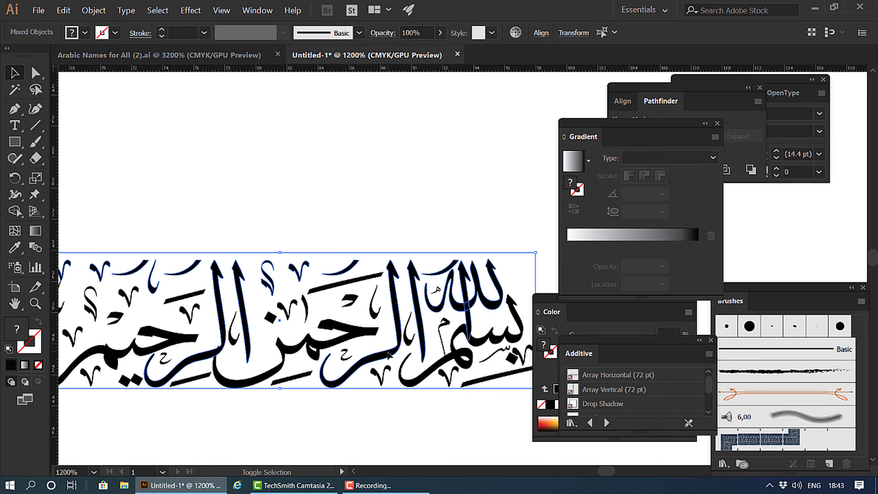
left_click(388, 353, "shift")
left_click_drag(164, 361, 106, 323)
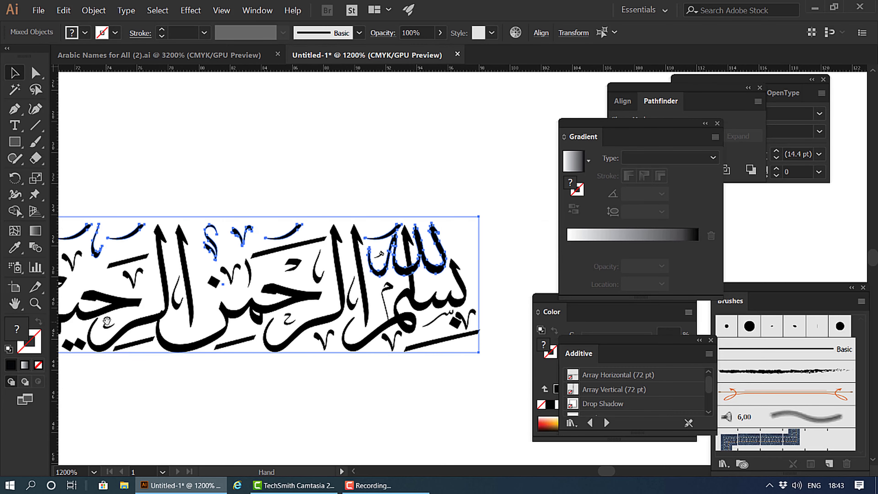
scroll(347, 341, "down", 1)
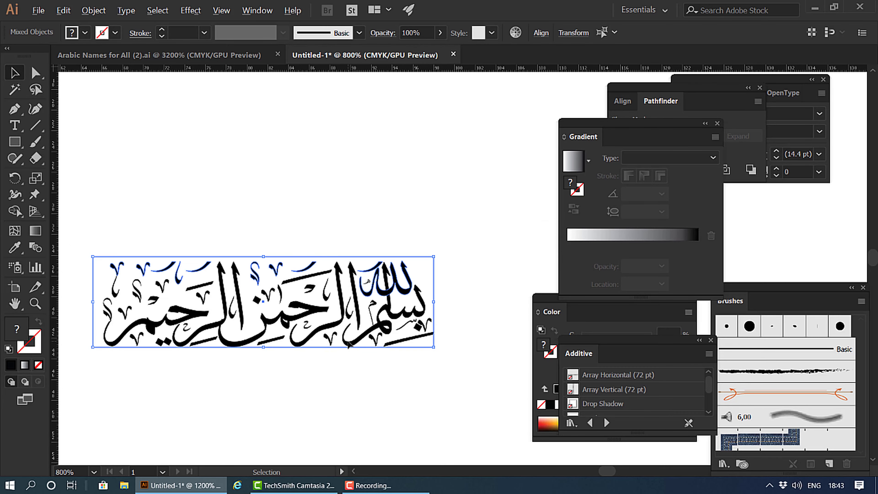
left_click_drag(184, 339, 242, 332)
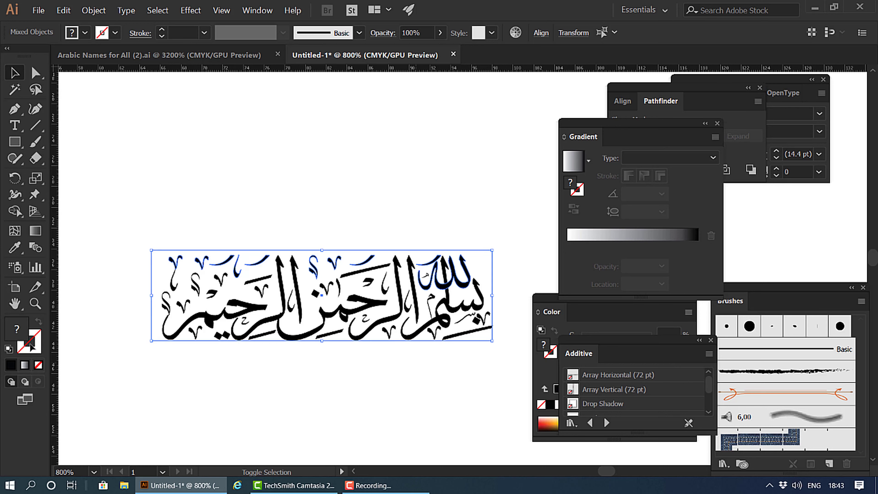
left_click_drag(124, 334, 155, 364)
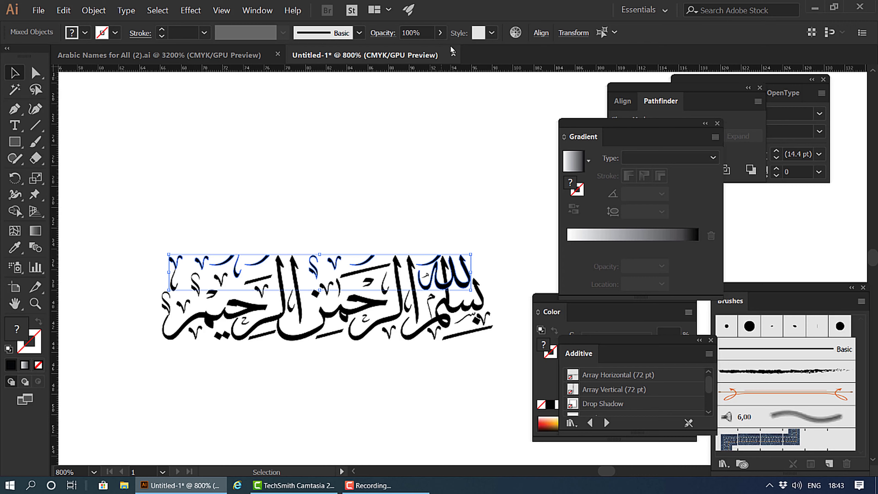
Set the alignment reference to Align to Selection and align the selected upper shapes by their top edges
left_click(541, 33)
left_click(532, 147)
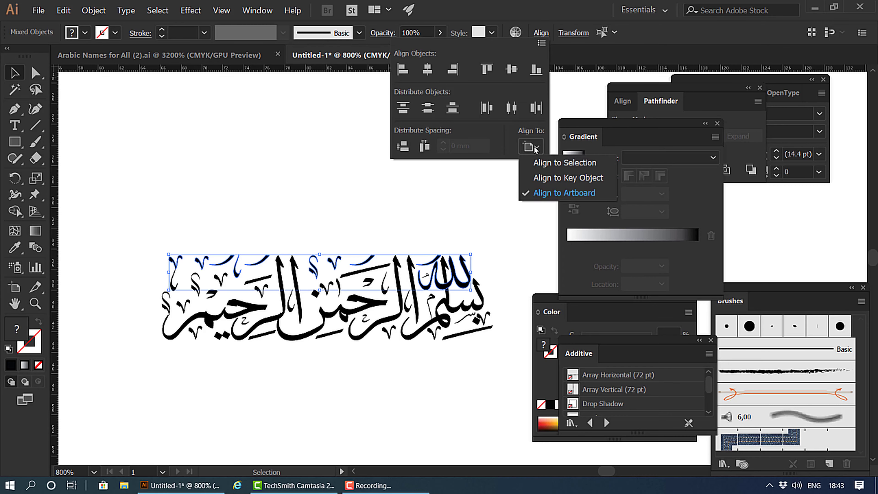
left_click(564, 163)
left_click(487, 69)
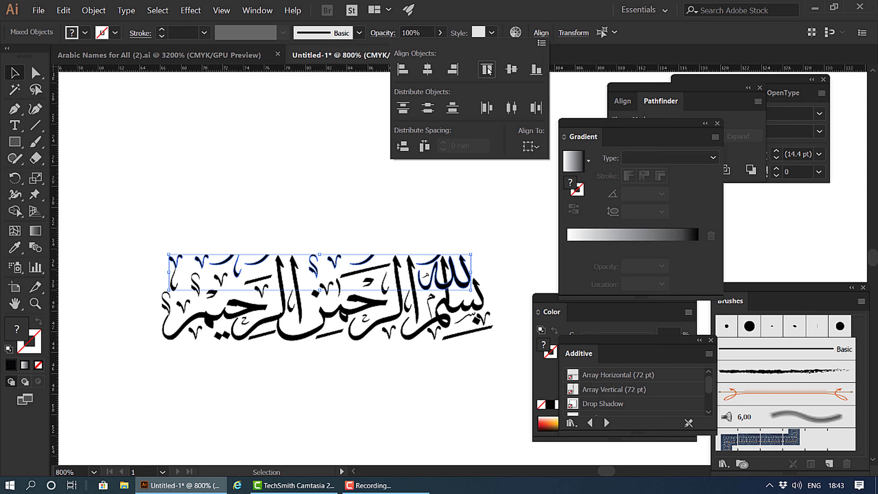
left_click(189, 369)
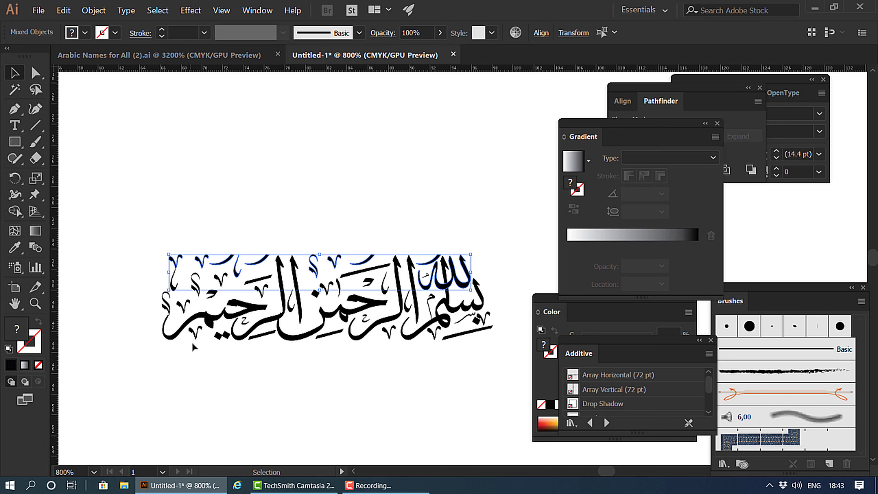
Select the marks and strokes along the Basmala's lower edge without the surrounding rectangle, and align them by their bottom edges
left_click_drag(183, 337, 480, 361)
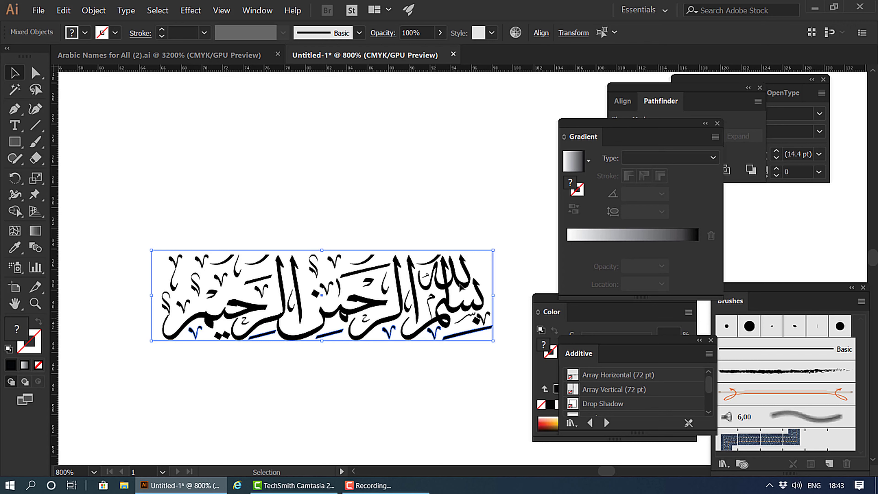
left_click_drag(495, 253, 487, 260)
left_click(541, 33)
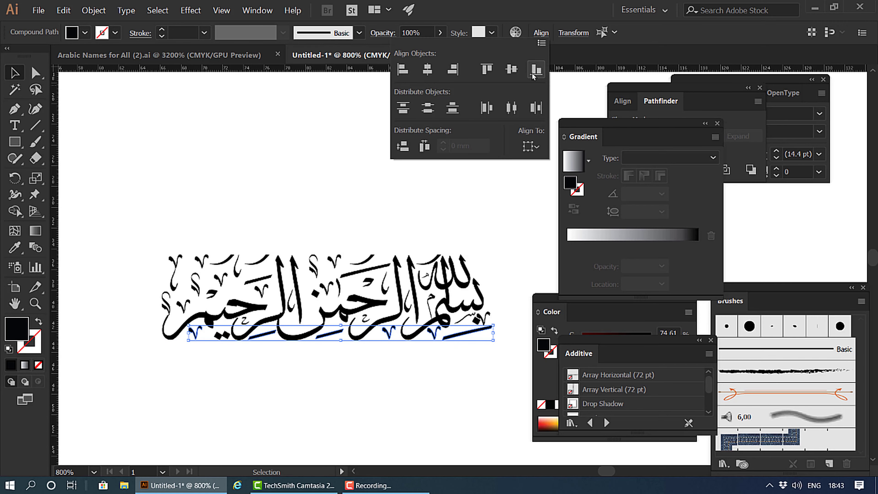
left_click(232, 385)
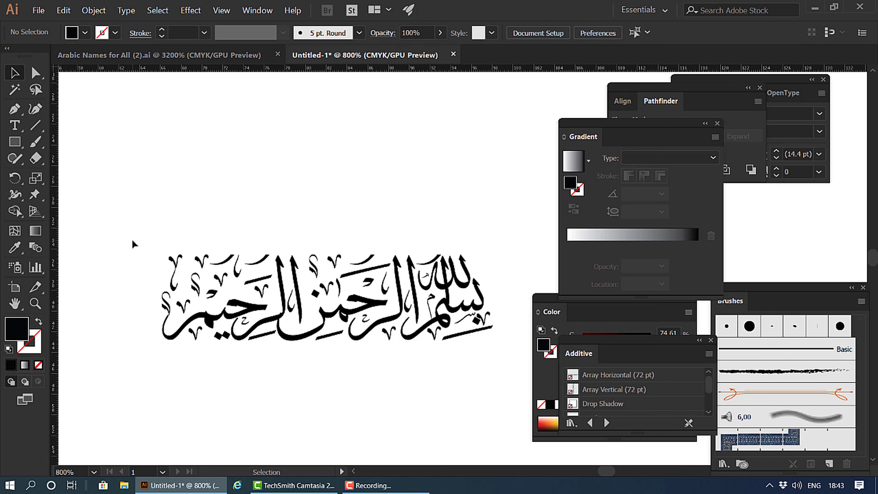
Place a vertical guide at the left end of the Basmala
left_click_drag(54, 236, 162, 367)
left_click(162, 304)
scroll(155, 270, "up", 2)
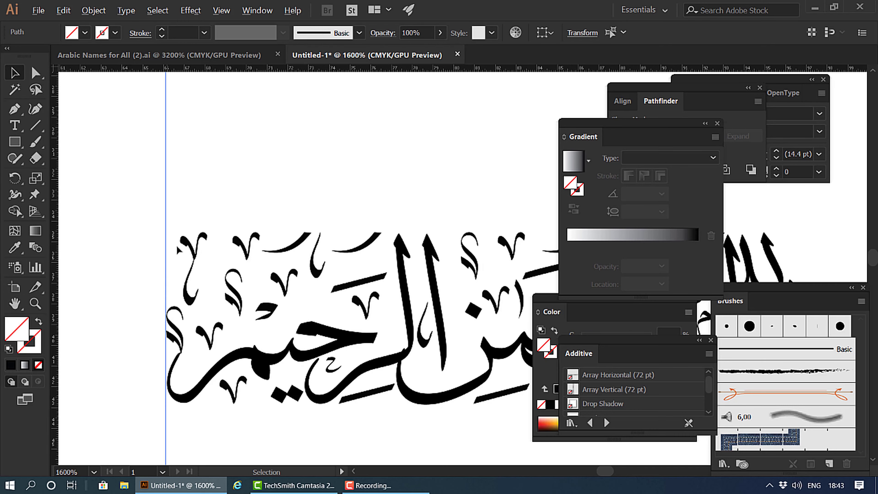
scroll(166, 220, "up", 1)
Try to move the v-shaped mark with its hook at the Basmala's upper-left corner by hand to the vertical guide
left_click(209, 332, "shift")
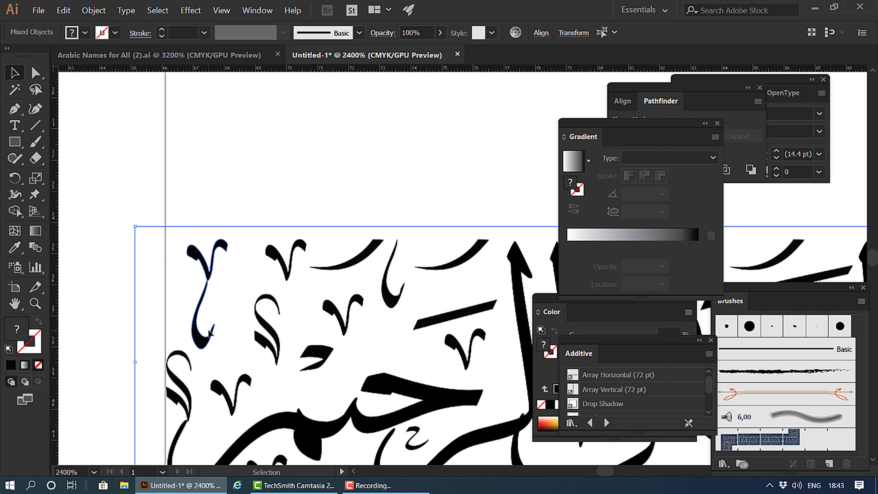
left_click(194, 239)
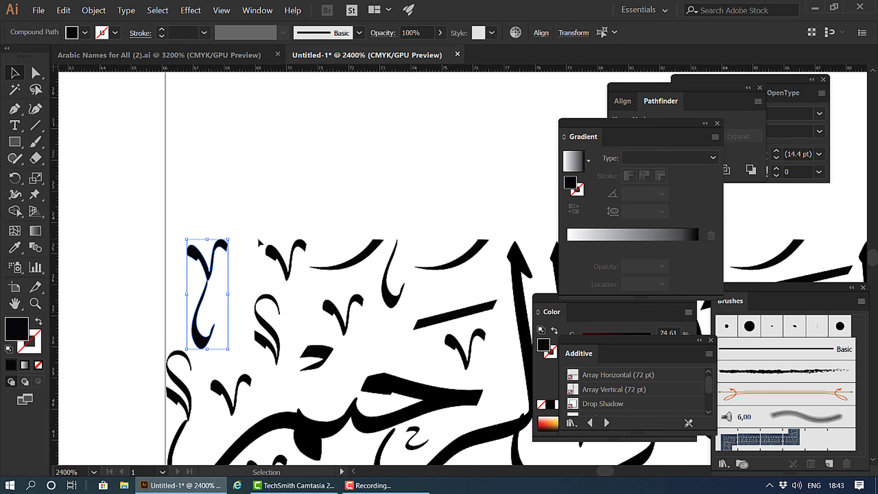
key("Left")
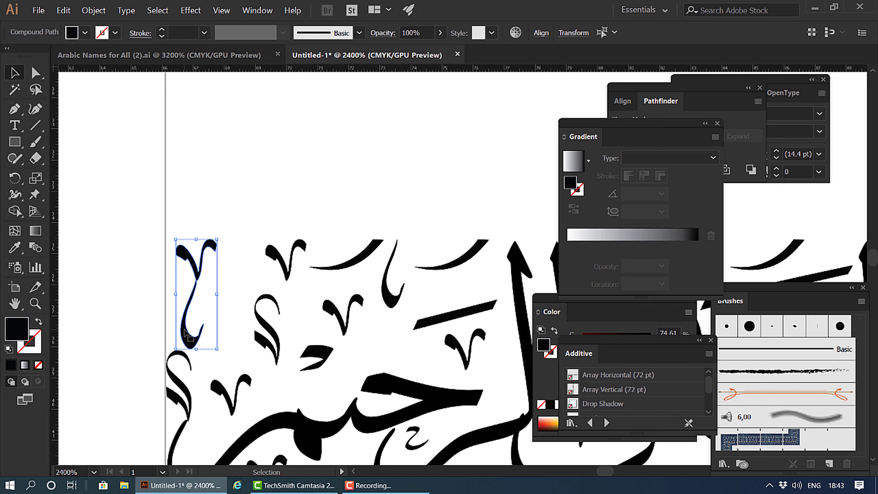
left_click_drag(184, 330, 172, 331)
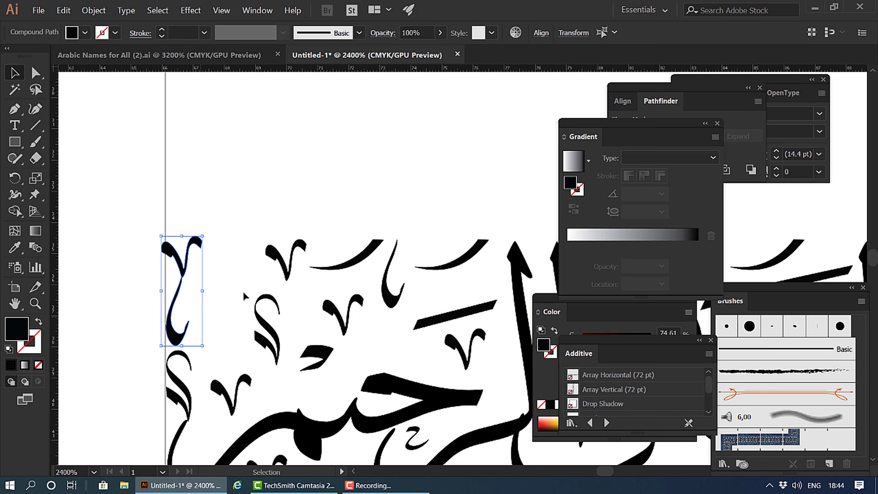
key("ctrl+z")
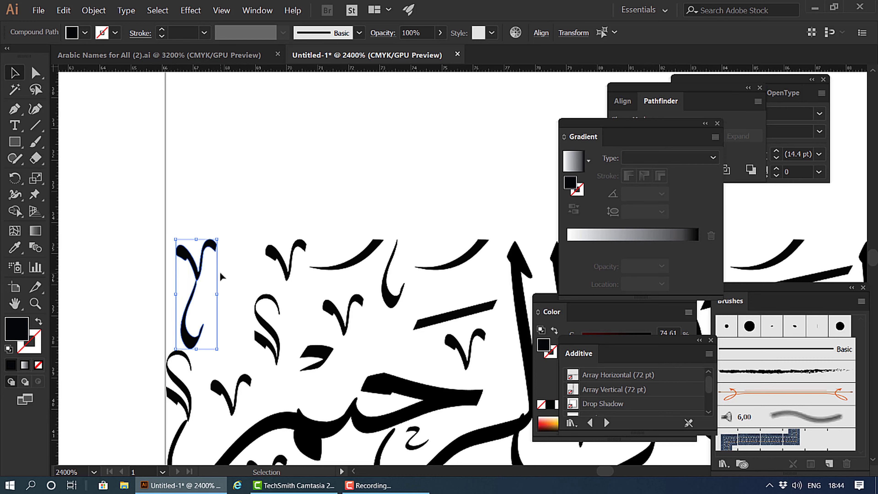
key("ctrl+z")
key("ctrl+z")
Select the upper-left v-shaped mark with its hook together with the vertical guide and align their left edges
left_click_drag(177, 225, 136, 234)
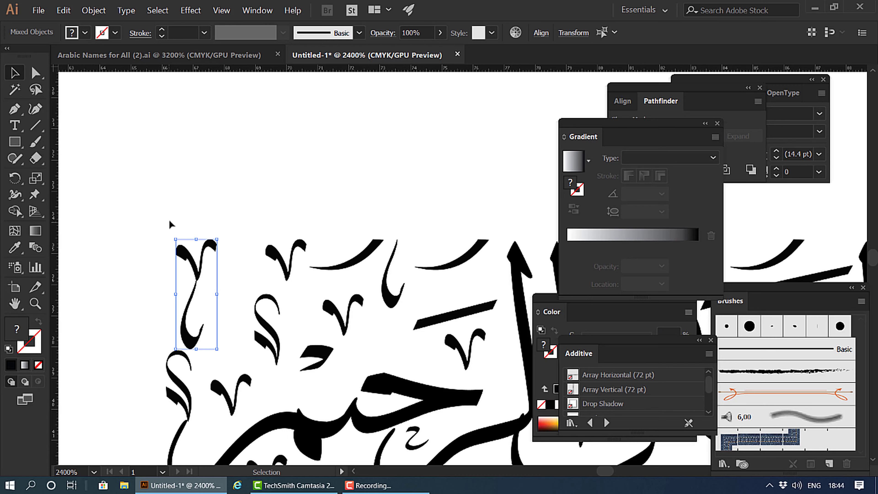
left_click(215, 209)
left_click(206, 240)
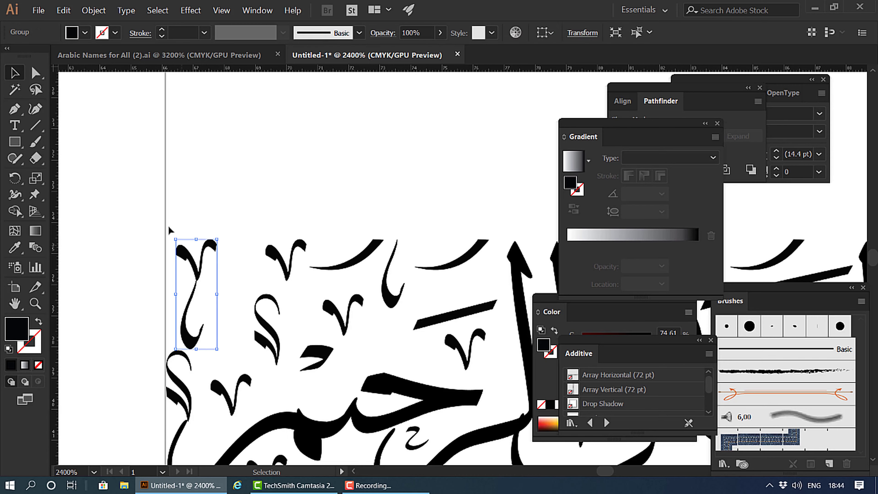
left_click(166, 213, "shift")
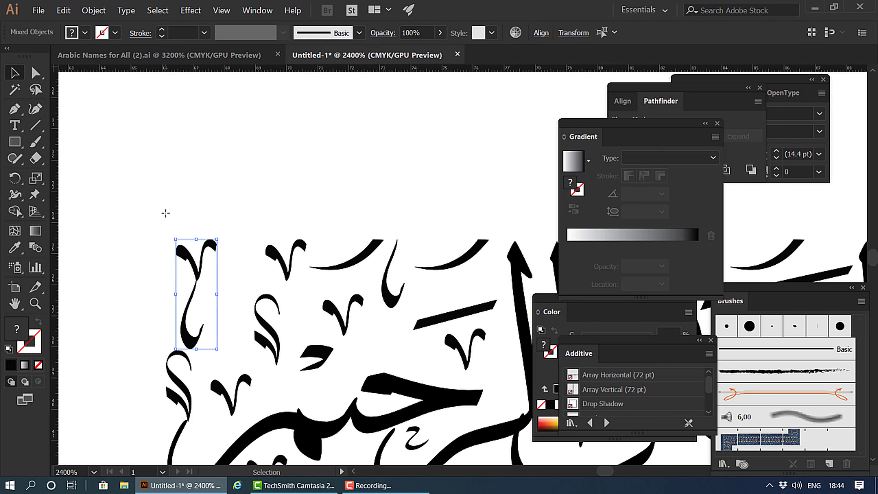
key("Left")
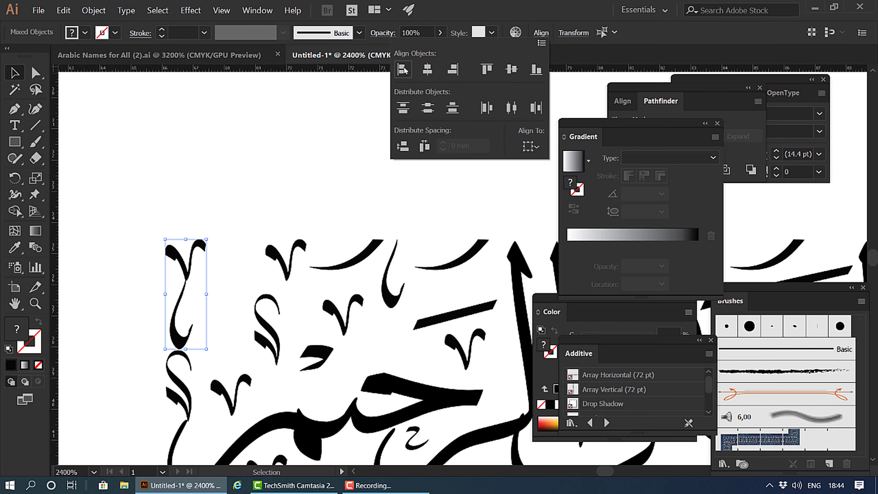
left_click(262, 181)
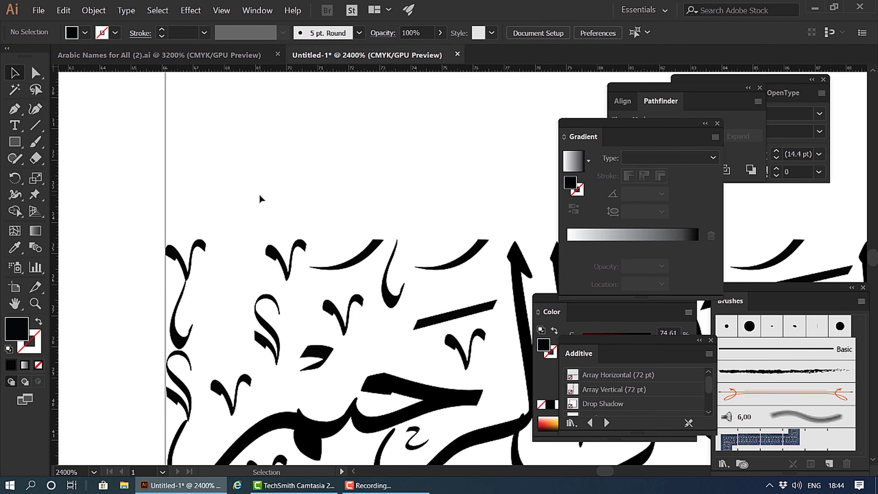
Select the S-shaped ornament and the hooked mark above it at the Basmala's left end, and check them against the guide
scroll(188, 262, "down", 3)
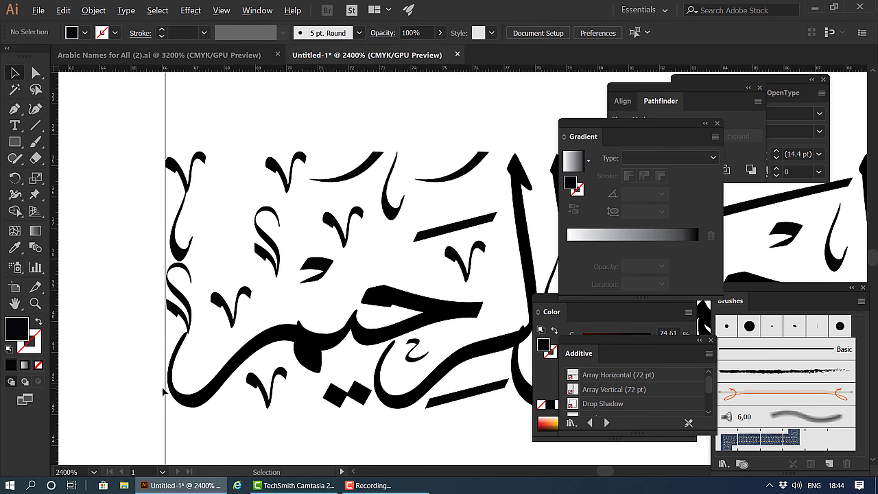
scroll(163, 388, "up", 2)
left_click(175, 218)
scroll(175, 217, "up", 6)
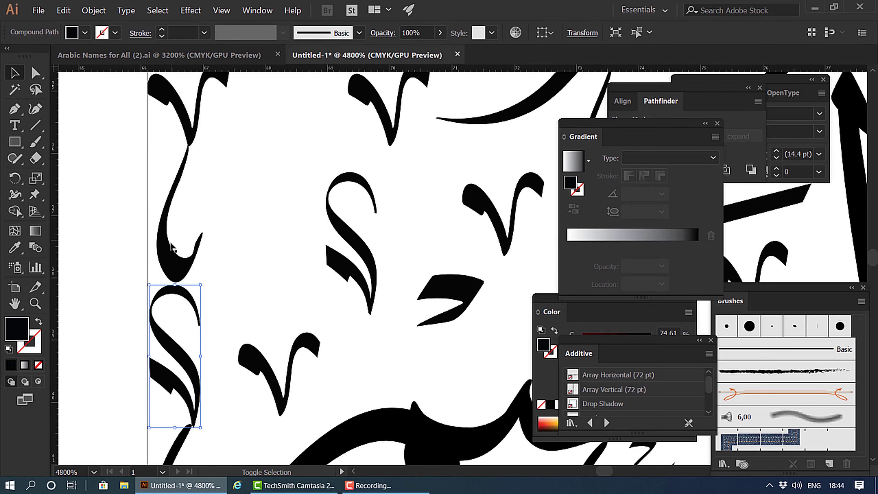
left_click(170, 245, "shift")
scroll(186, 173, "down", 6)
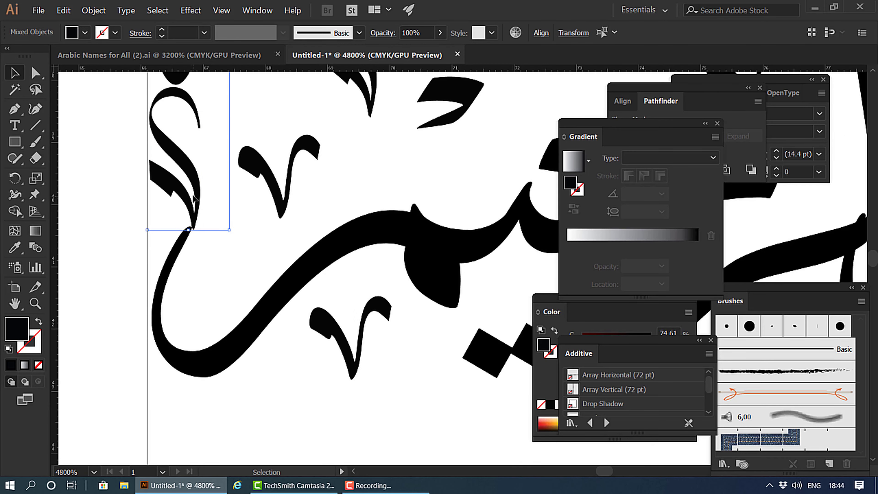
scroll(193, 195, "up", 13)
scroll(193, 195, "down", 14)
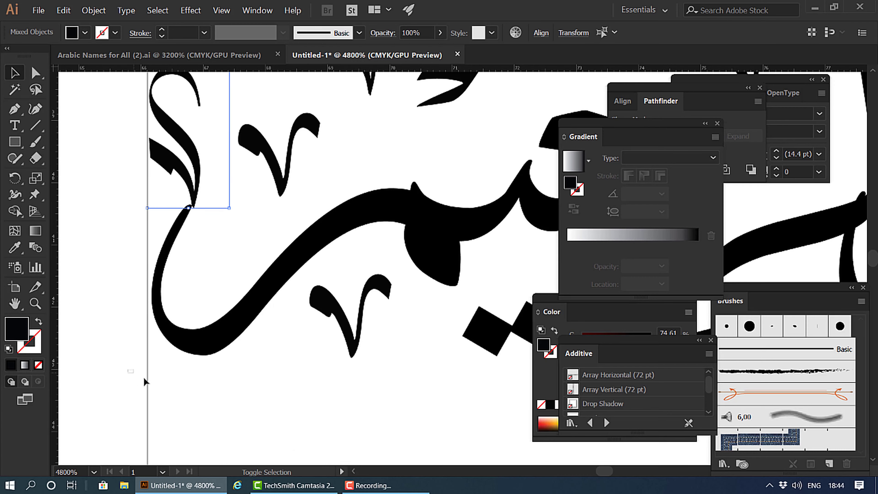
left_click_drag(152, 377, 153, 369)
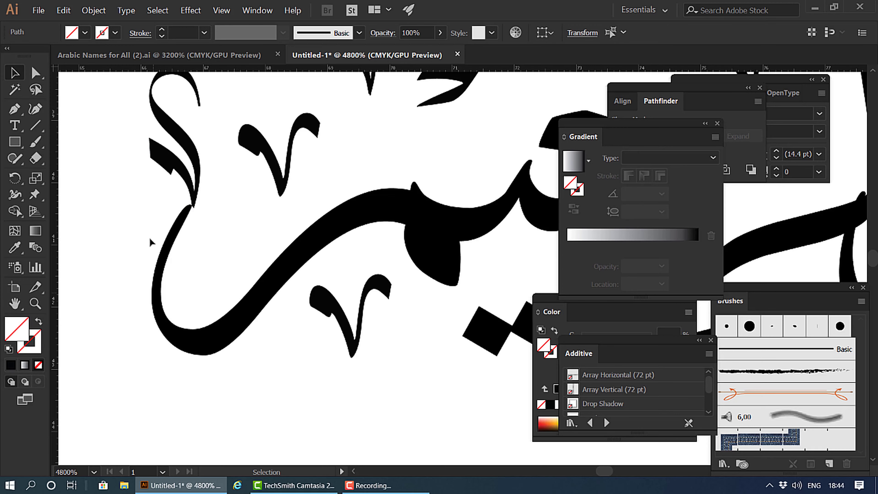
Shift the vertical guide inward to touch the outer curve of the final م tail in الرحيم
left_click(176, 180)
scroll(177, 180, "up", 7)
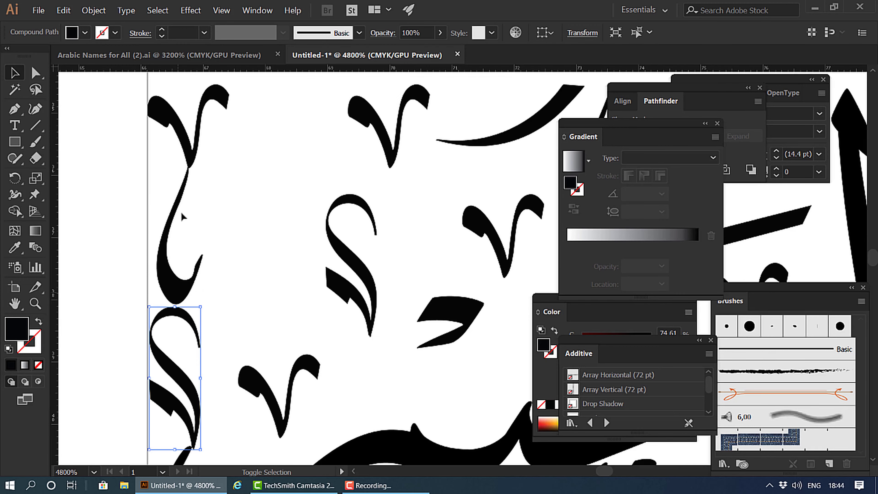
left_click(182, 213, "shift")
scroll(161, 317, "down", 3)
scroll(148, 356, "up", 2)
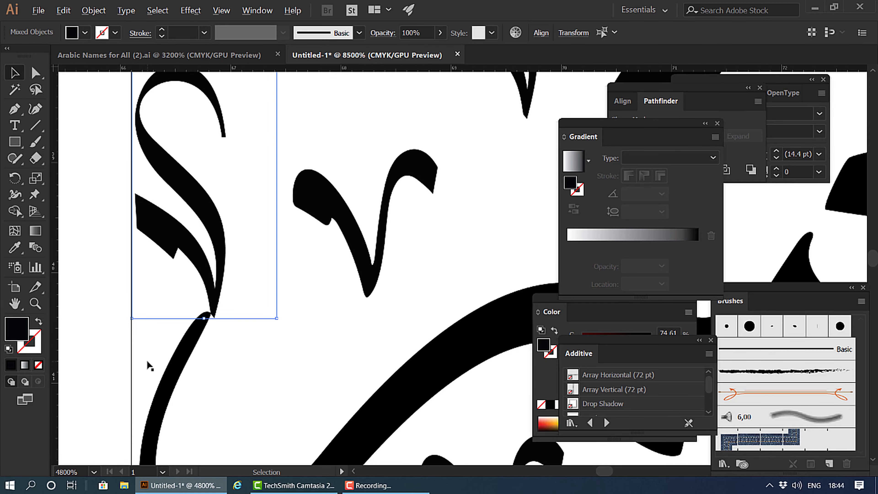
left_click_drag(156, 320, 231, 122)
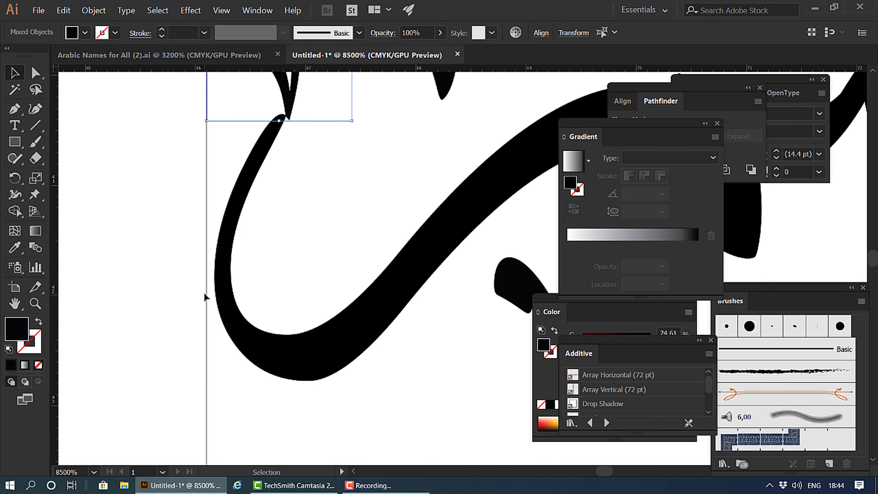
left_click_drag(206, 291, 215, 294)
scroll(263, 254, "down", 10)
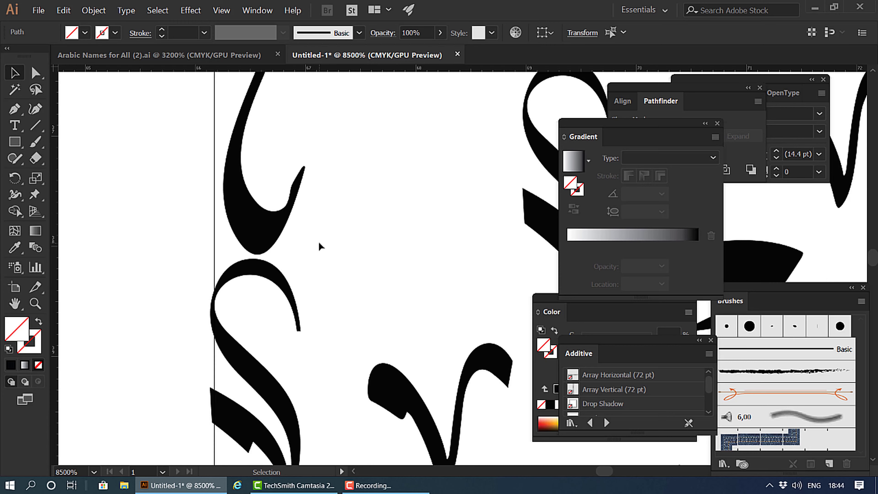
Select the S-shaped ornament, the hooked mark above it and the vertical guide, and align them by their left edges
left_click(319, 242)
scroll(318, 242, "down", 2)
left_click(281, 246)
left_click(276, 219, "shift")
scroll(276, 220, "up", 4)
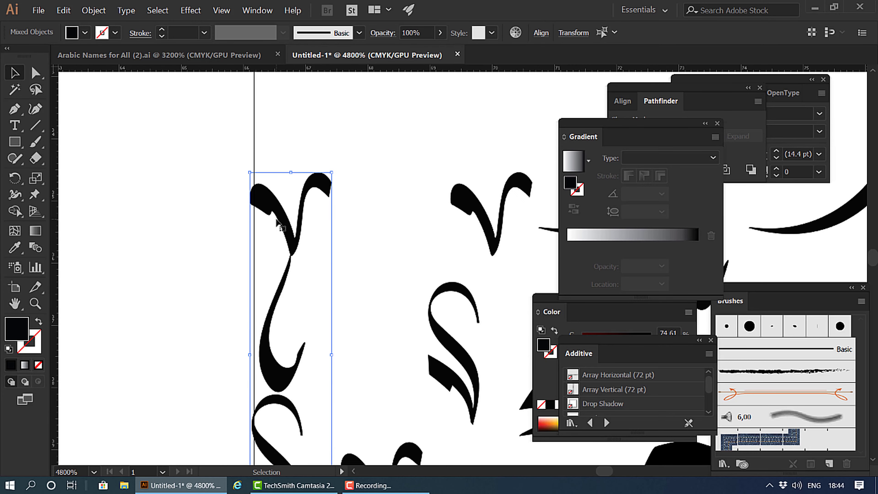
key("Right")
left_click_drag(225, 163, 265, 166)
left_click(541, 32)
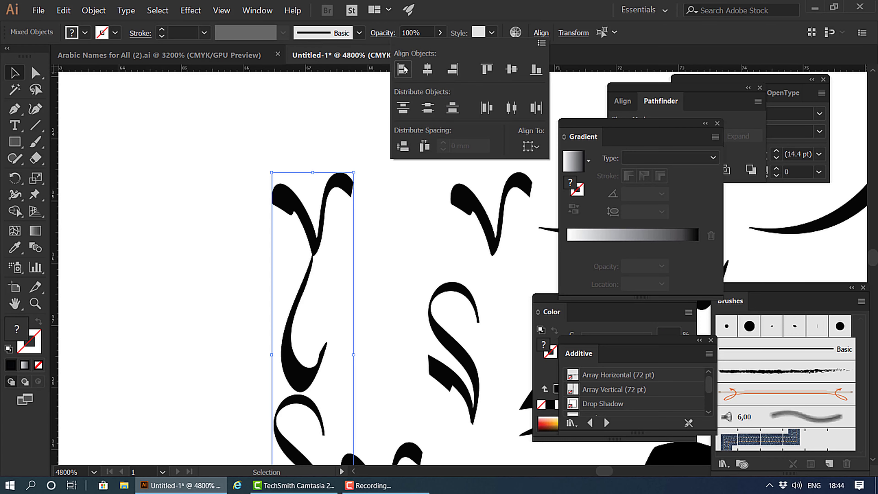
left_click(403, 70)
scroll(157, 242, "down", 8)
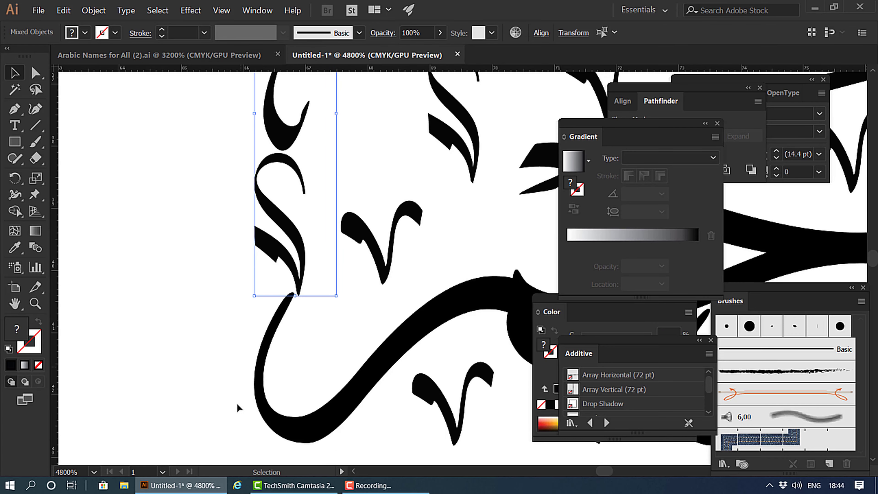
Place horizontal guides along the upper and lower edges of the Basmala
scroll(244, 344, "down", 3)
left_click(291, 403)
left_click_drag(300, 310, 196, 291)
left_click_drag(303, 70, 286, 186)
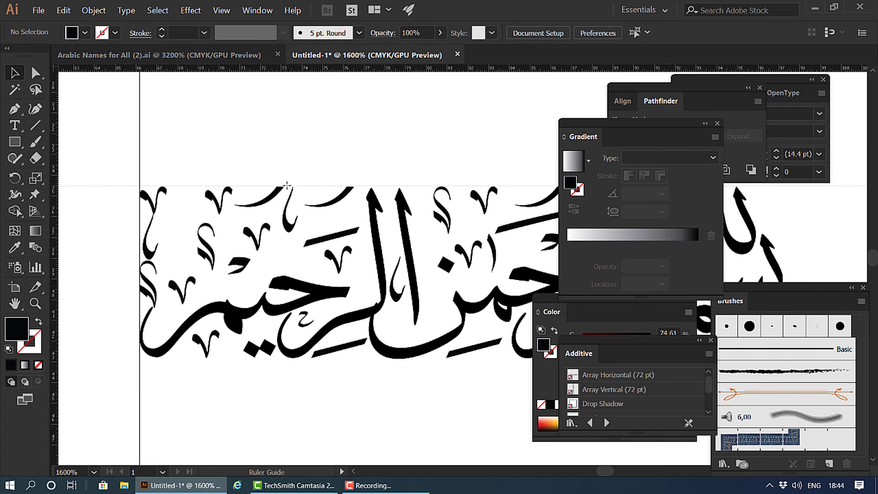
key("slash")
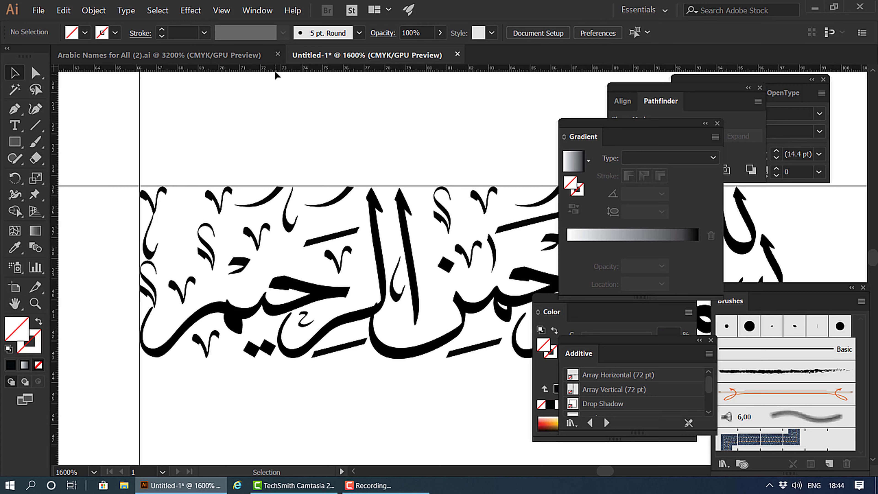
left_click_drag(277, 69, 259, 358)
left_click(322, 390)
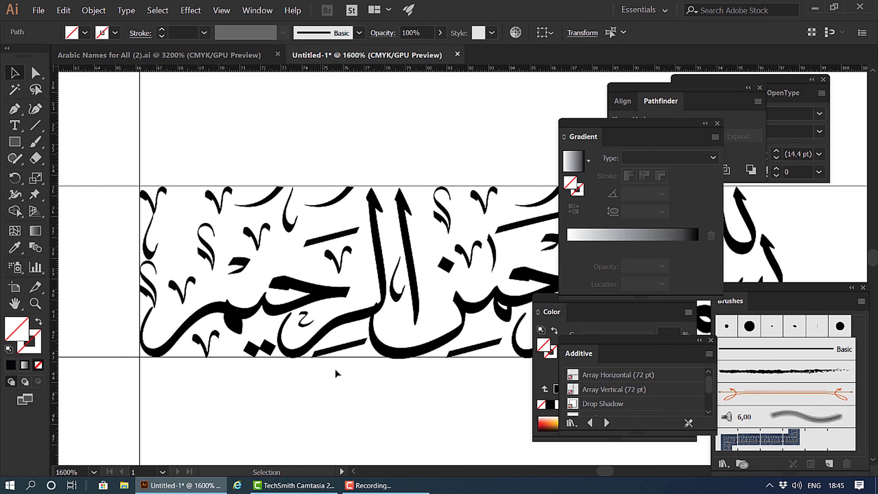
Place a second vertical guide at the Basmala's right end, touching the outer curve of the ب in بسم
left_click_drag(387, 330, 329, 322)
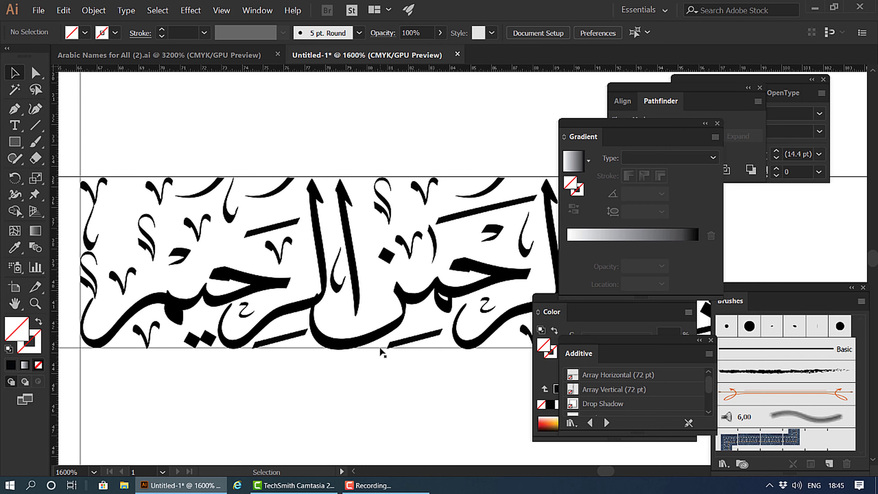
left_click_drag(379, 347, 290, 331)
scroll(311, 370, "down", 1)
key("space")
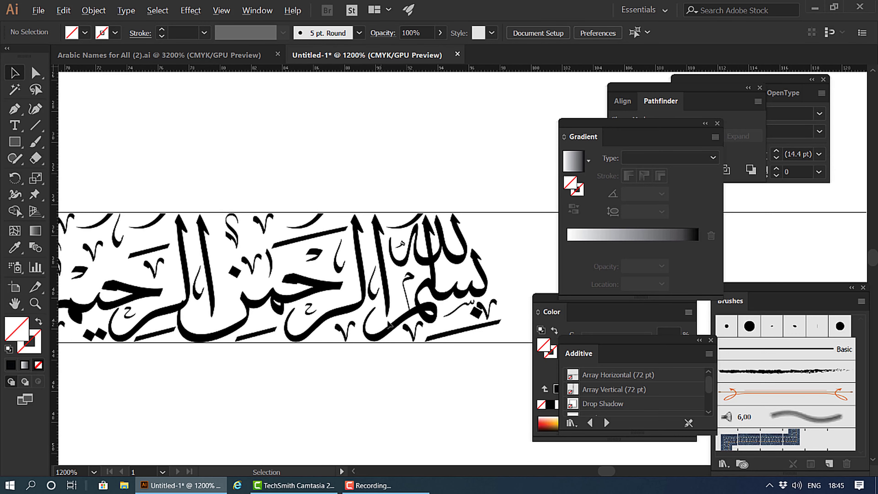
scroll(389, 324, "down", 1)
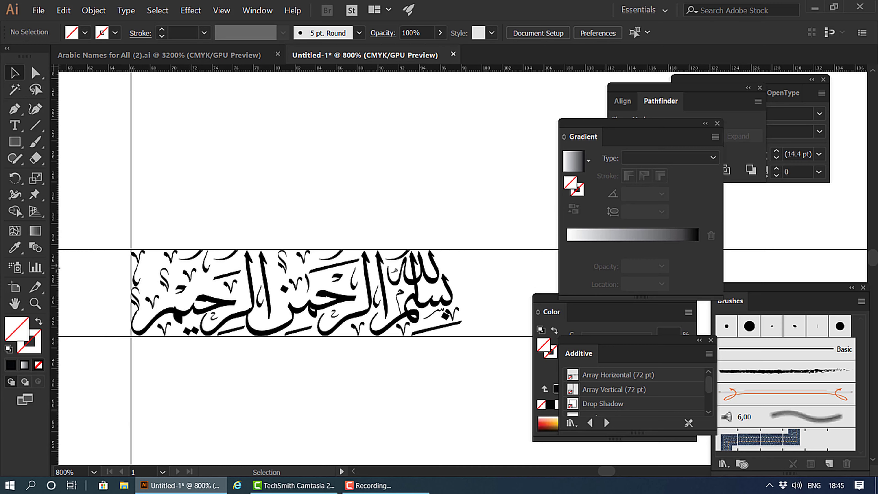
left_click_drag(55, 268, 454, 347)
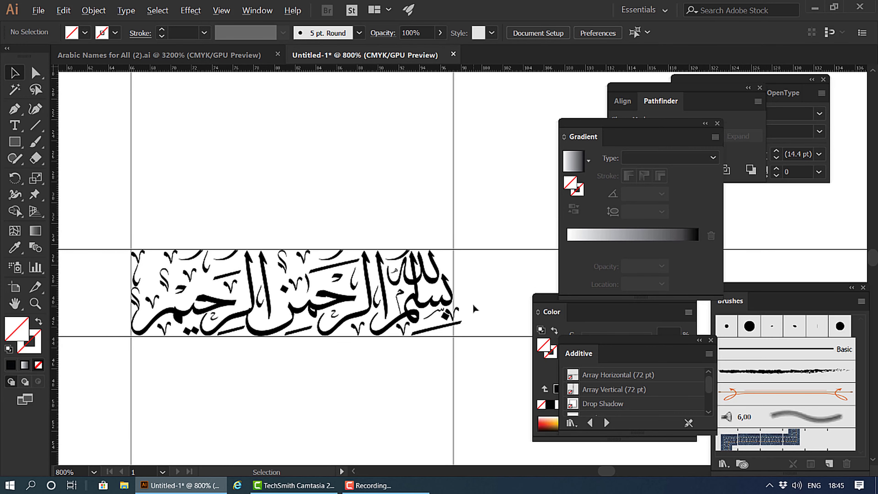
scroll(472, 303, "up", 3)
scroll(416, 282, "up", 2)
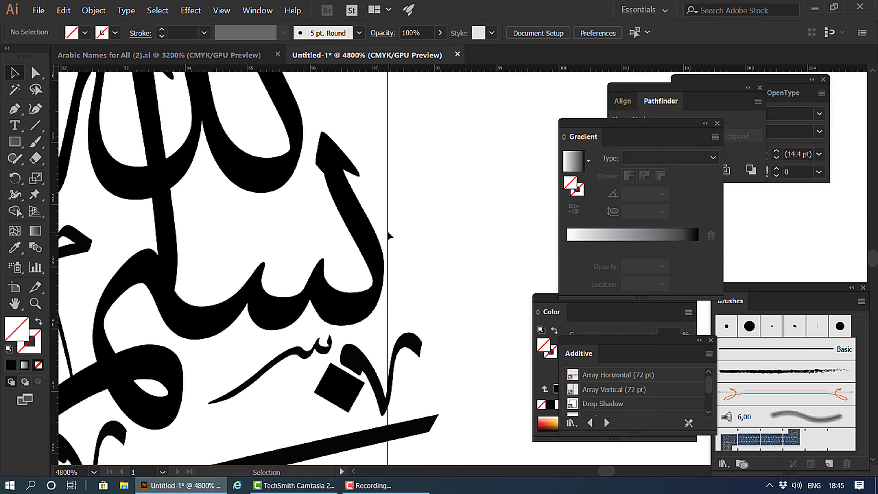
left_click_drag(388, 233, 387, 240)
scroll(443, 268, "down", 3)
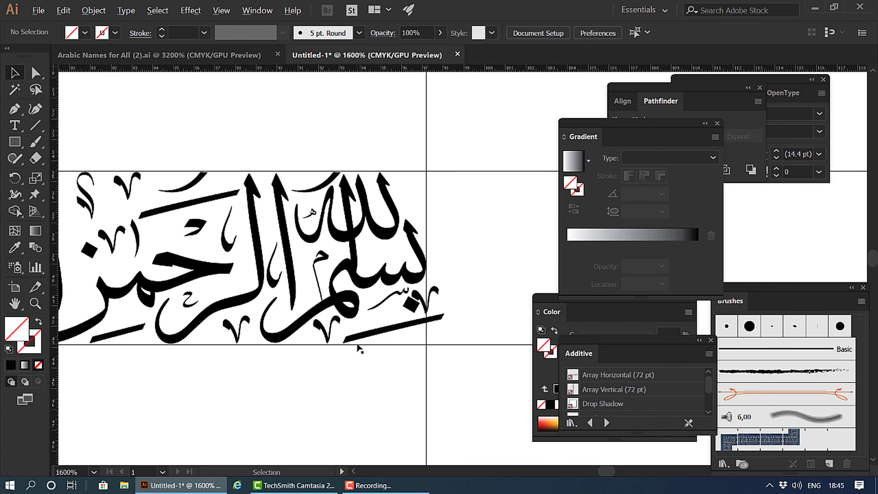
Move the slanted bar beneath بسم so its right end meets the vertical guide and its lower end rests on the bottom guide
scroll(384, 334, "up", 1)
left_click_drag(381, 332, 356, 337)
left_click(354, 388)
scroll(355, 348, "up", 2)
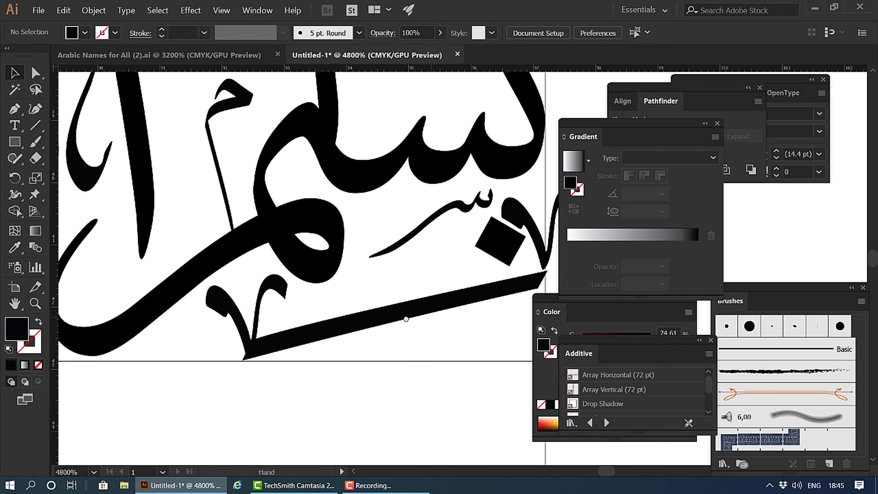
scroll(401, 315, "up", 2)
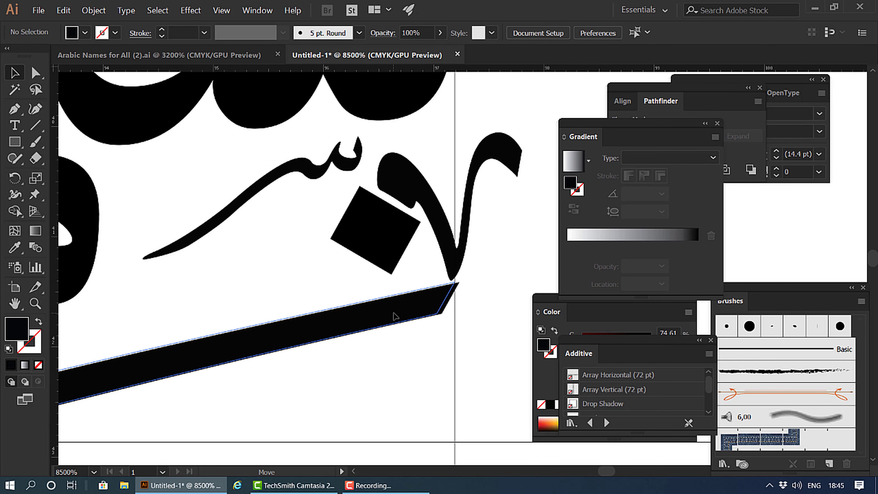
left_click_drag(394, 313, 394, 313)
scroll(432, 324, "down", 1)
key("space")
left_click_drag(161, 369, 332, 354)
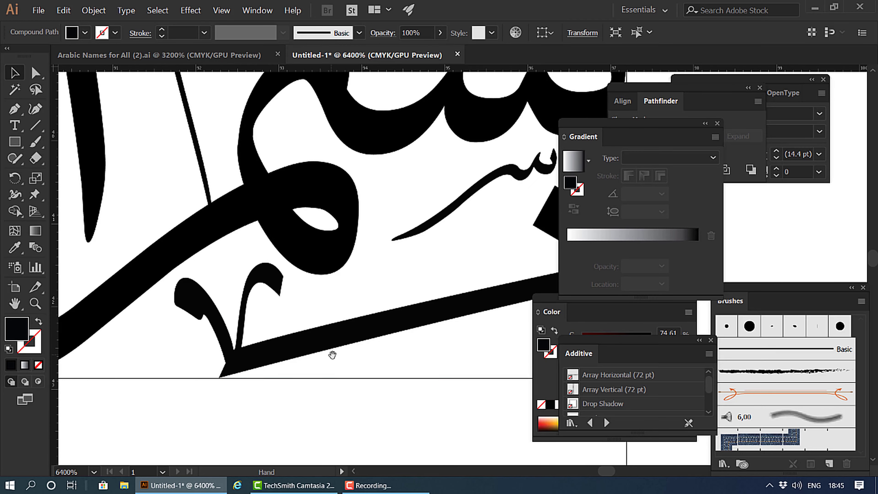
Move the V-shaped mark off the slanted bar's left end and scale it down to fit between the bar and the م of بسم
left_click(224, 384)
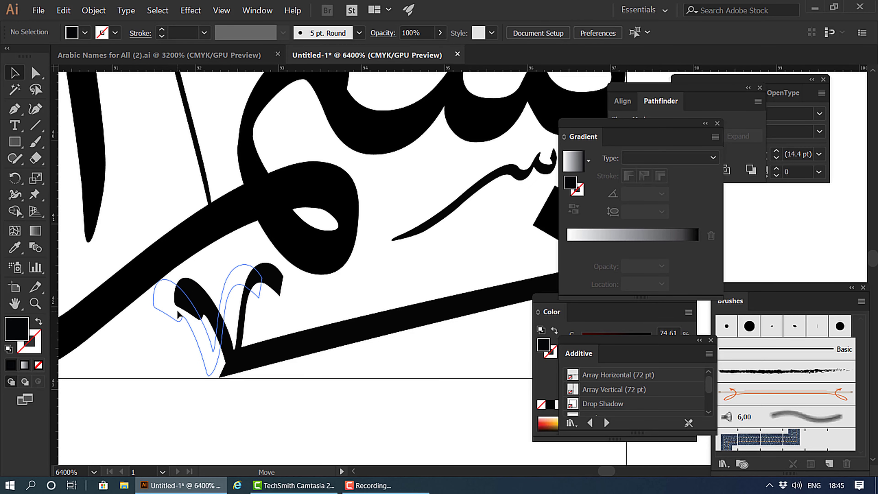
left_click_drag(178, 314, 176, 316)
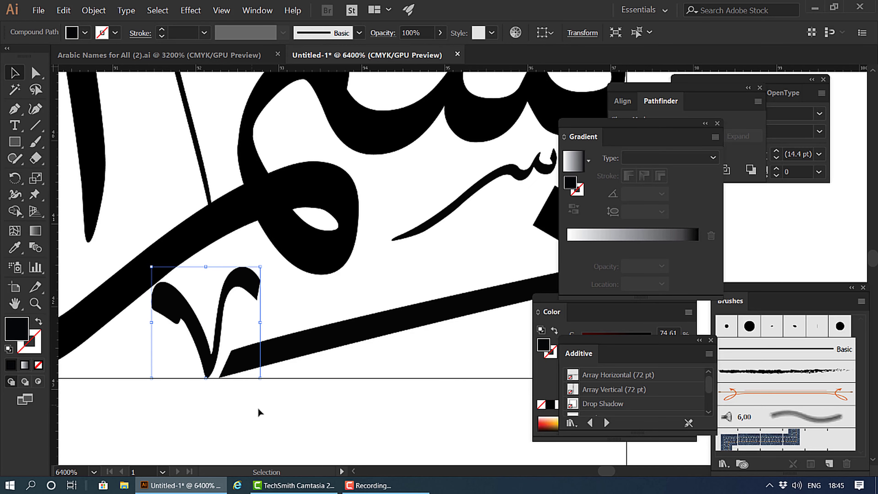
left_click(258, 409)
left_click(251, 283)
left_click_drag(261, 266, 251, 276)
left_click_drag(202, 333, 224, 310)
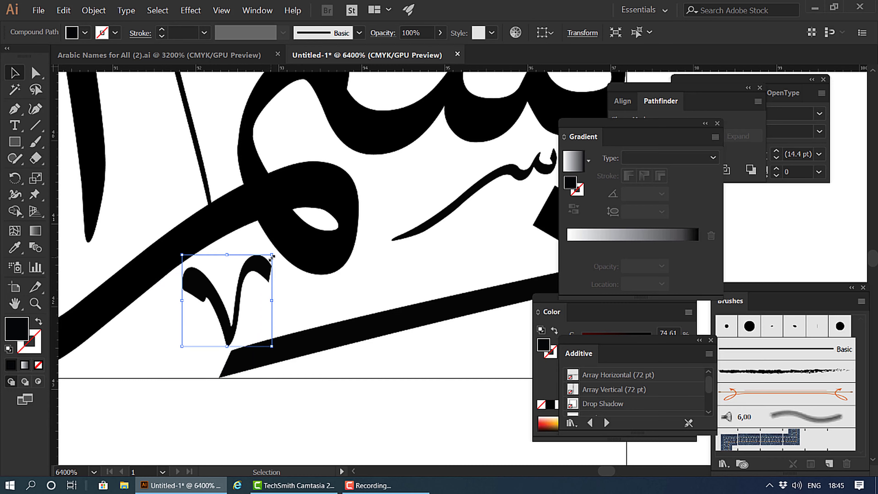
left_click_drag(272, 257, 268, 261)
left_click(294, 405)
Delete the V-shaped mark crossing the right guide and place a copy of the reduced V-shaped mark in the lower-right corner beneath the slanted bar
scroll(302, 366, "down", 1)
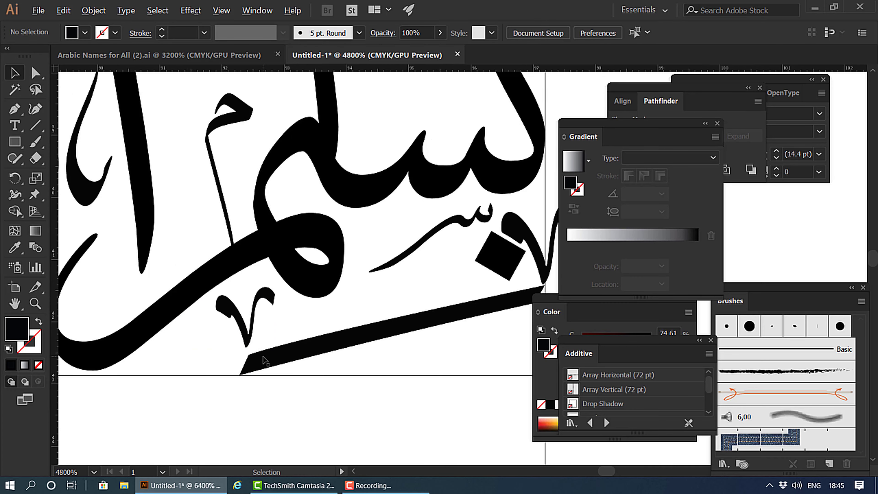
scroll(355, 345, "down", 2)
left_click_drag(354, 346, 321, 338)
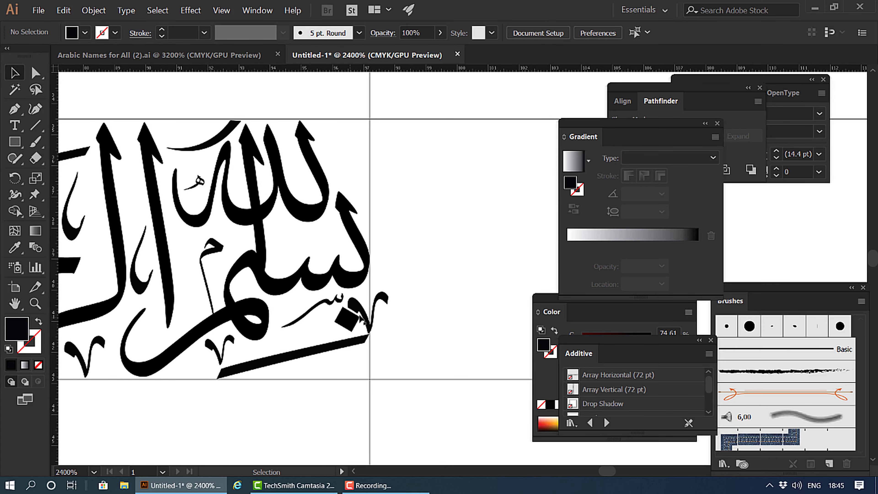
left_click(354, 304)
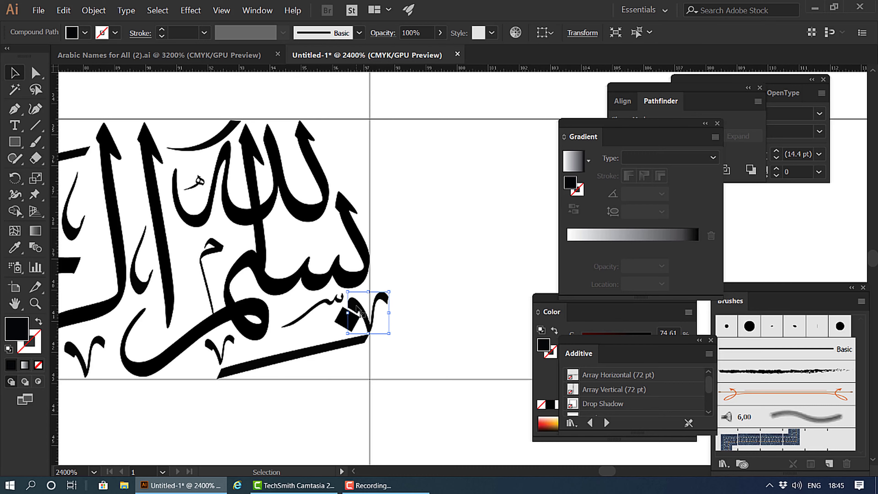
key("Delete")
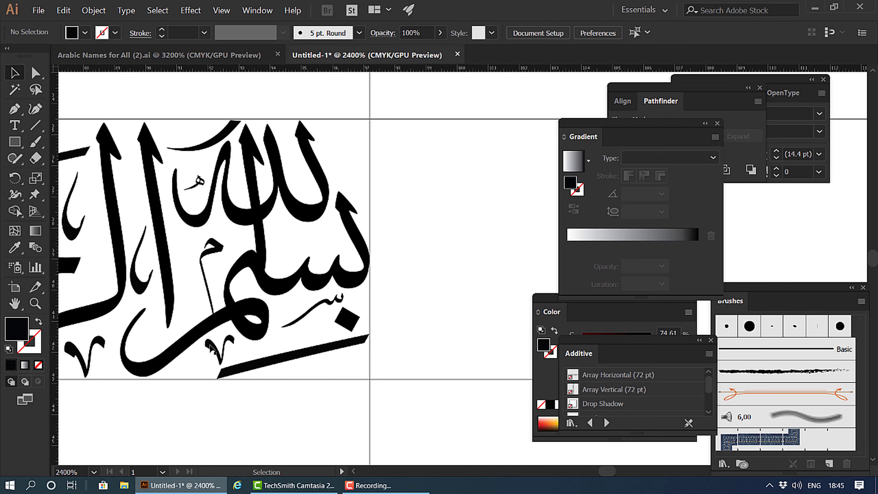
mouse_move(210, 347)
left_mouse_down()
mouse_move(372, 365)
mouse_move(352, 355)
mouse_move(346, 362)
left_mouse_up()
left_click(428, 315)
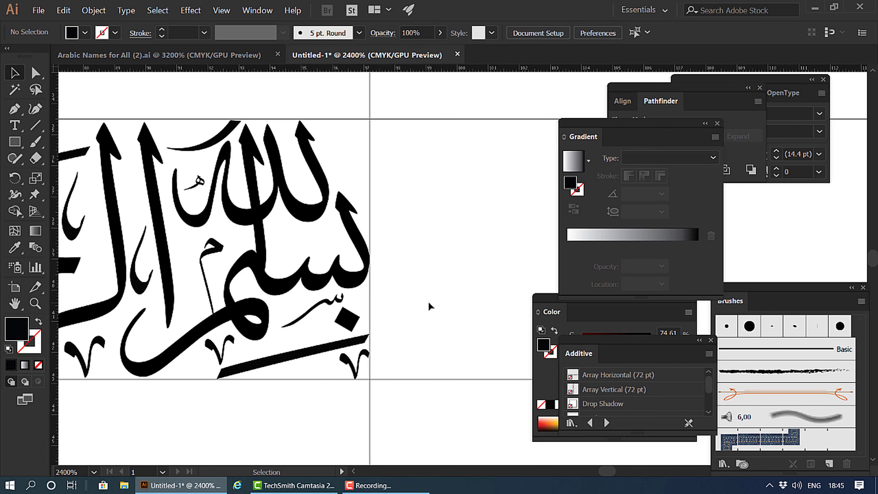
Copy the slim curved mark beside the alif of الرحمن into the upper-right corner above the ب, inside the guides
scroll(427, 304, "up", 1)
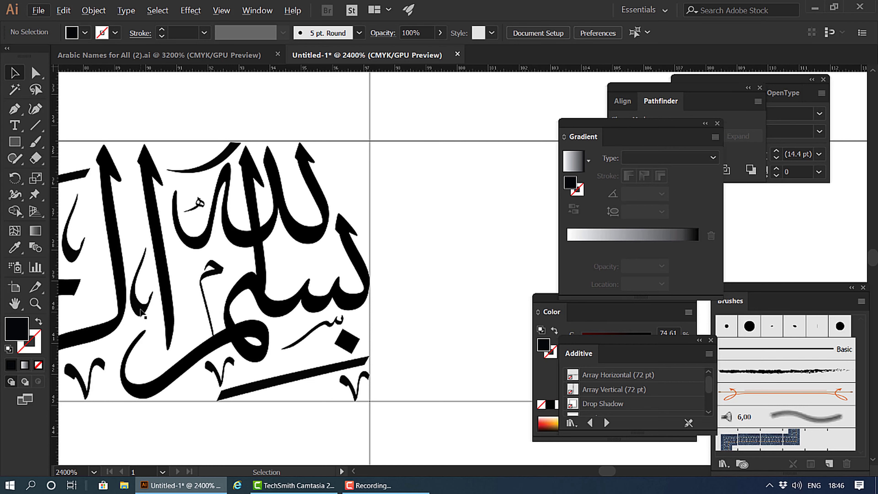
left_click_drag(142, 313, 358, 204)
left_click(445, 219)
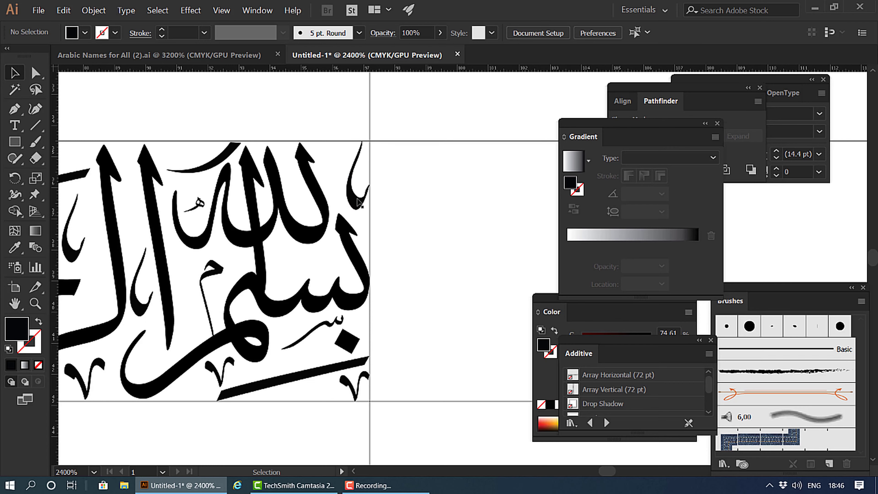
Copy the small V-shaped mark from the lower-right corner to the upper guide, between the last lam of الله and the slim curved mark
left_click_drag(348, 388, 327, 156)
key("ctrl+minus")
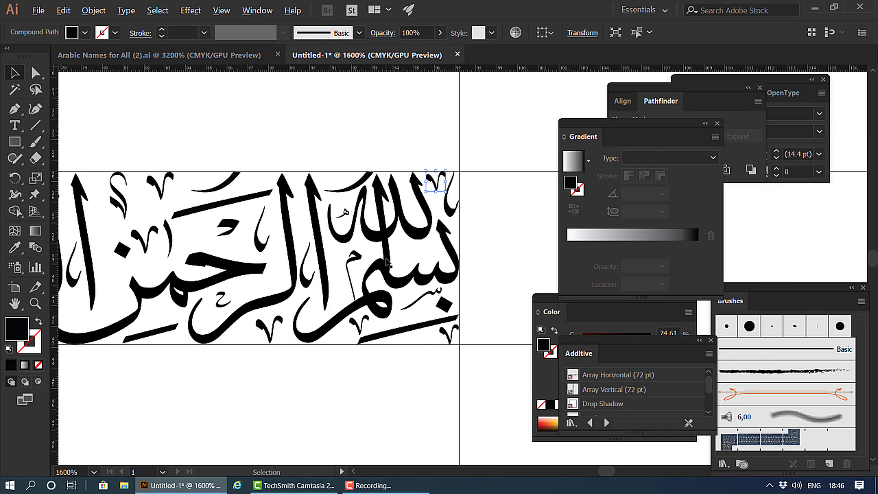
left_click_drag(283, 324, 334, 338)
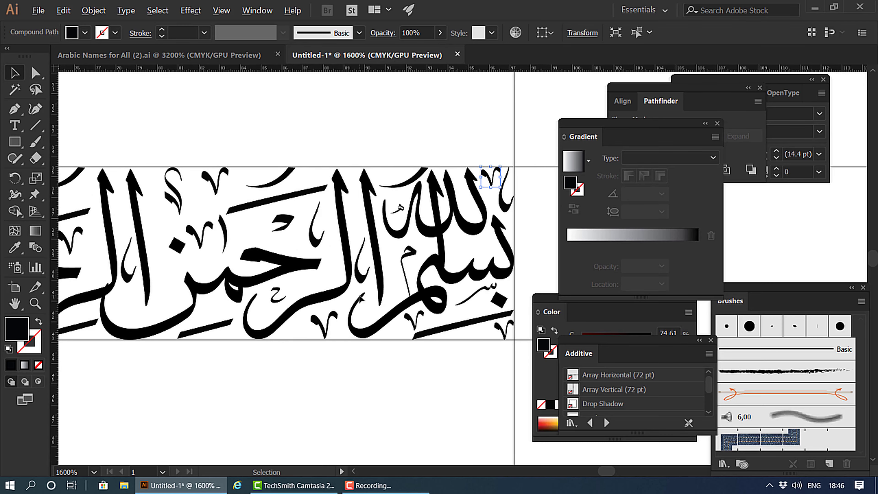
scroll(359, 298, "down", 1)
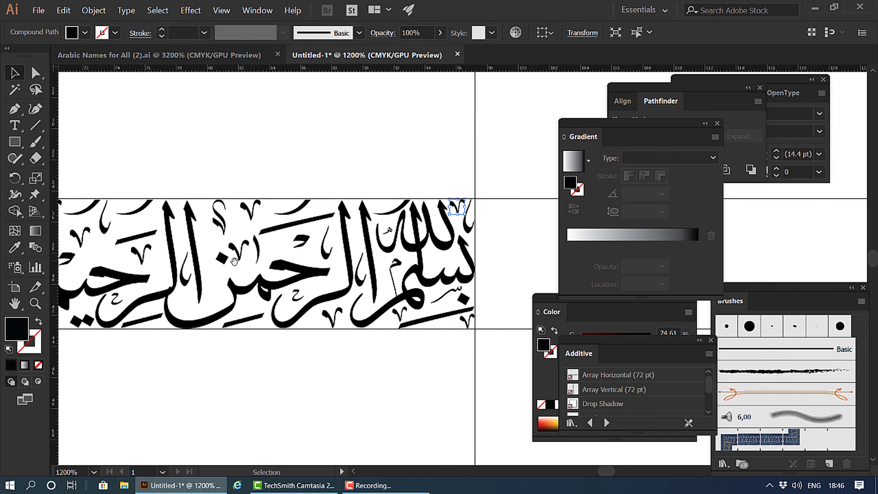
left_click_drag(234, 262, 414, 266)
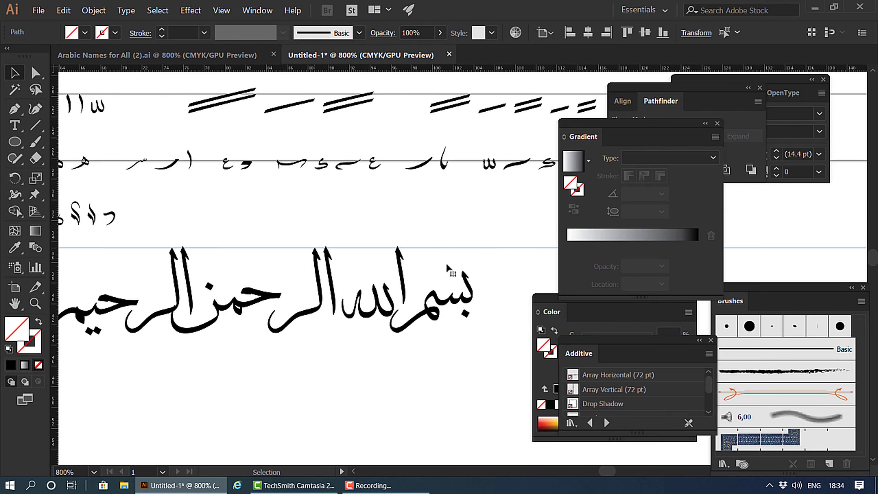